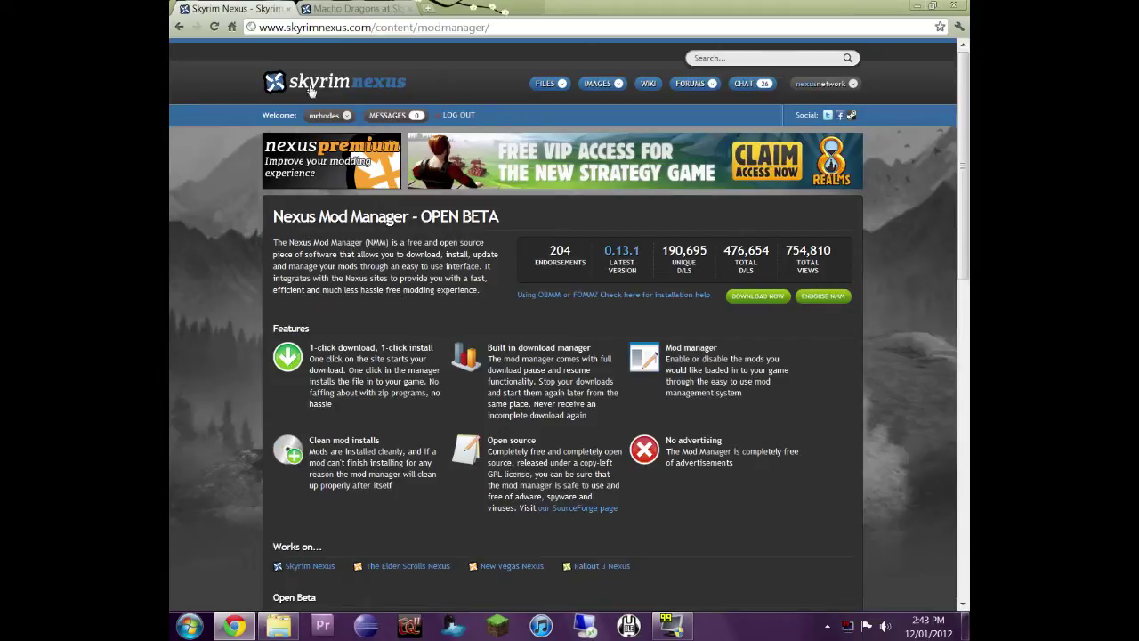
Launch Nexus Mod Manager from the desktop and accept downloading and installing version 0.13.1
{"action": "left_click", "coordinate": [756, 304]}
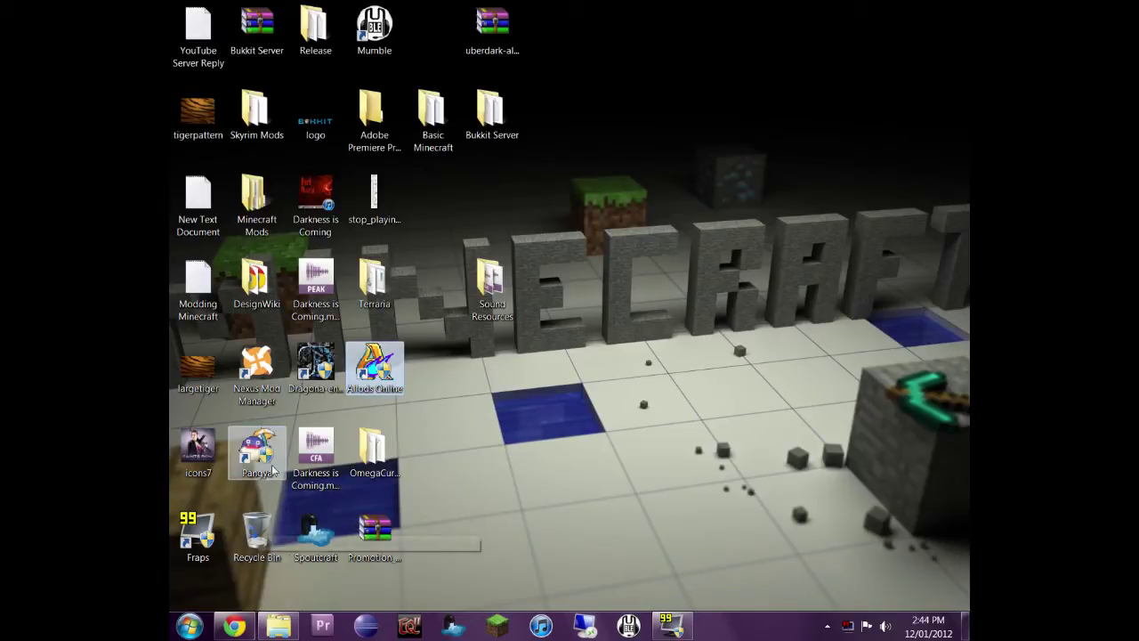
{"action": "left_click", "coordinate": [255, 374]}
{"action": "double_click", "coordinate": [257, 376]}
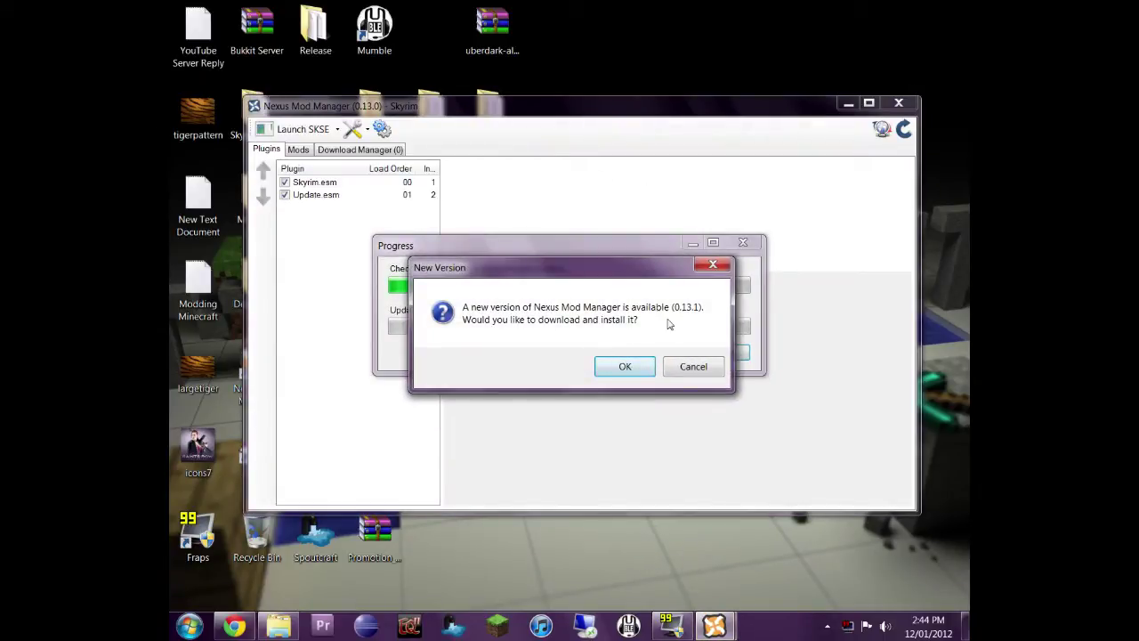
{"action": "left_click", "coordinate": [632, 370]}
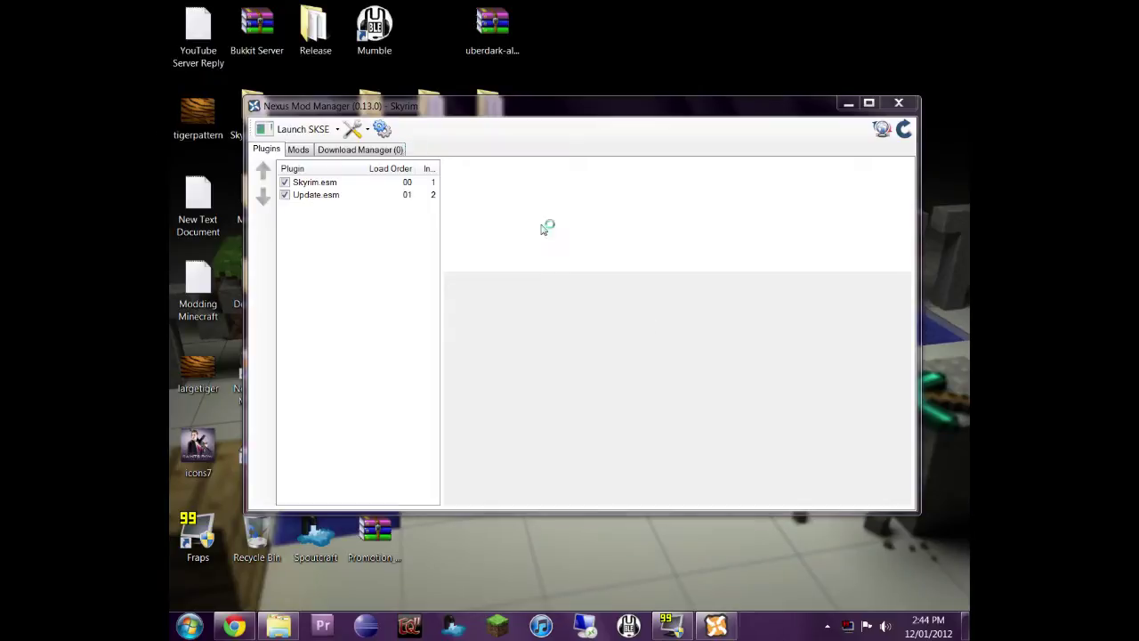
Start the update setup in English and close the running Nexus Mod Manager so the installation can continue
{"action": "left_click", "coordinate": [587, 347]}
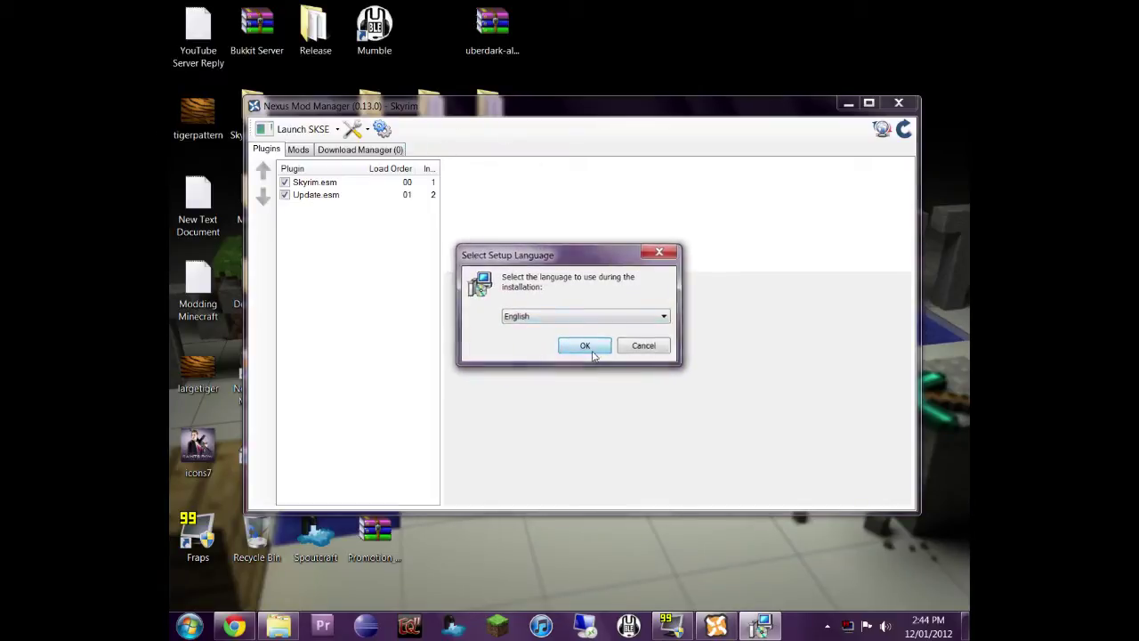
{"action": "left_click", "coordinate": [899, 103]}
{"action": "left_click", "coordinate": [899, 104]}
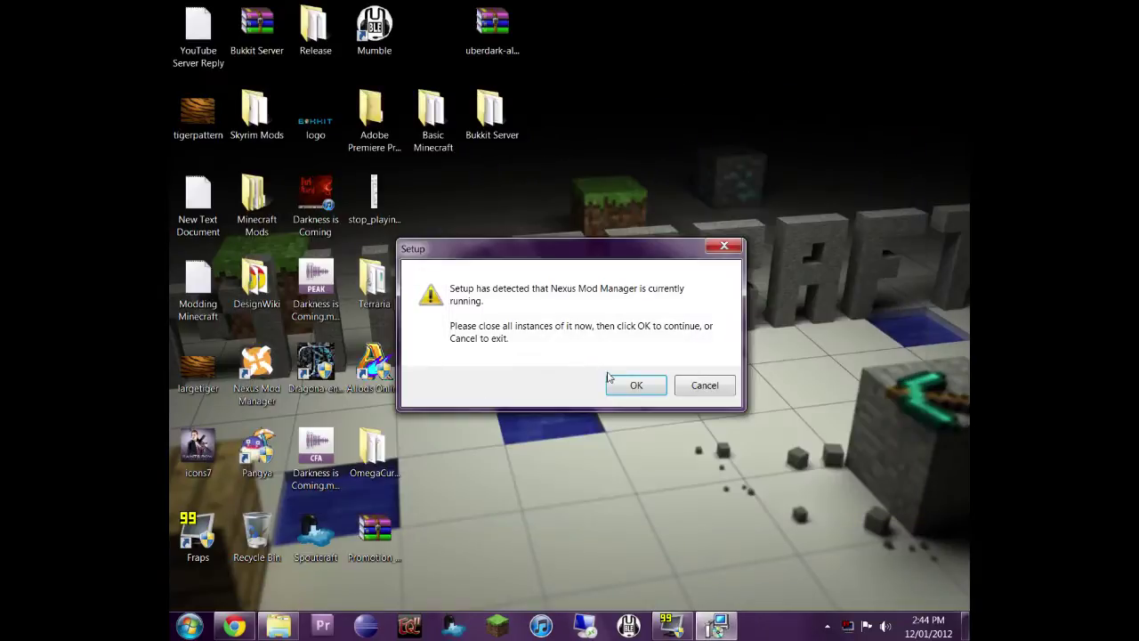
{"action": "left_click", "coordinate": [612, 381]}
Accept the license agreement and keep D:\Program Files\Nexus Mod Manager as the destination, continuing to the additional tasks
{"action": "left_click", "coordinate": [664, 436]}
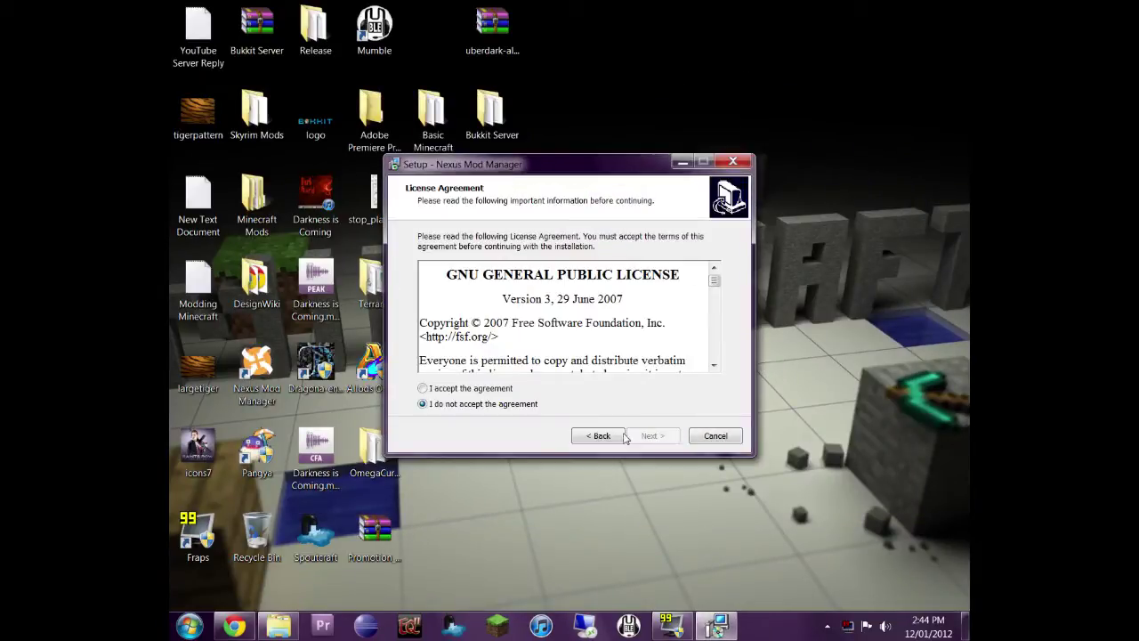
{"action": "left_click", "coordinate": [482, 389]}
{"action": "left_click", "coordinate": [642, 436]}
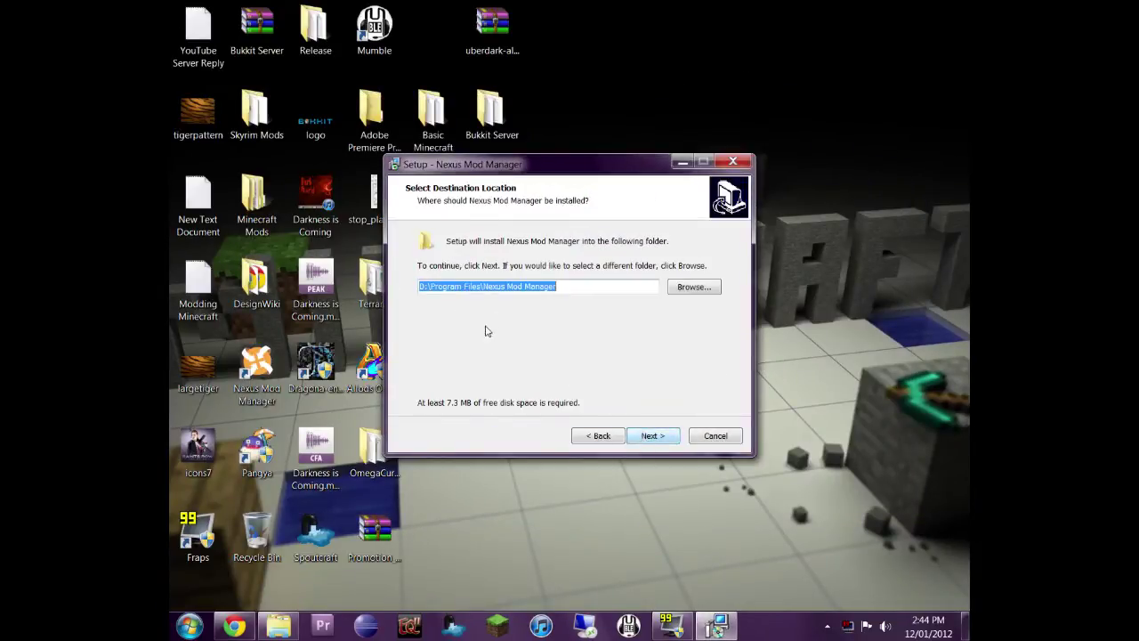
{"action": "left_click", "coordinate": [657, 435]}
{"action": "left_click", "coordinate": [655, 436]}
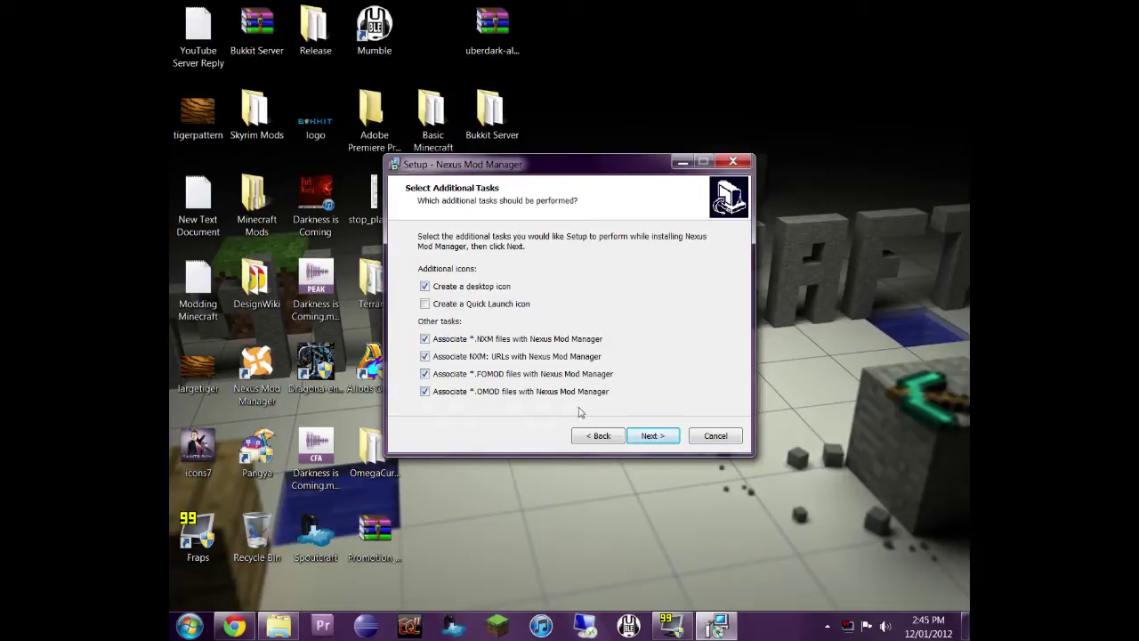
Install with the default additional tasks and finish setup with the option to launch Nexus Mod Manager enabled
{"action": "left_click", "coordinate": [653, 436]}
{"action": "left_click", "coordinate": [653, 436]}
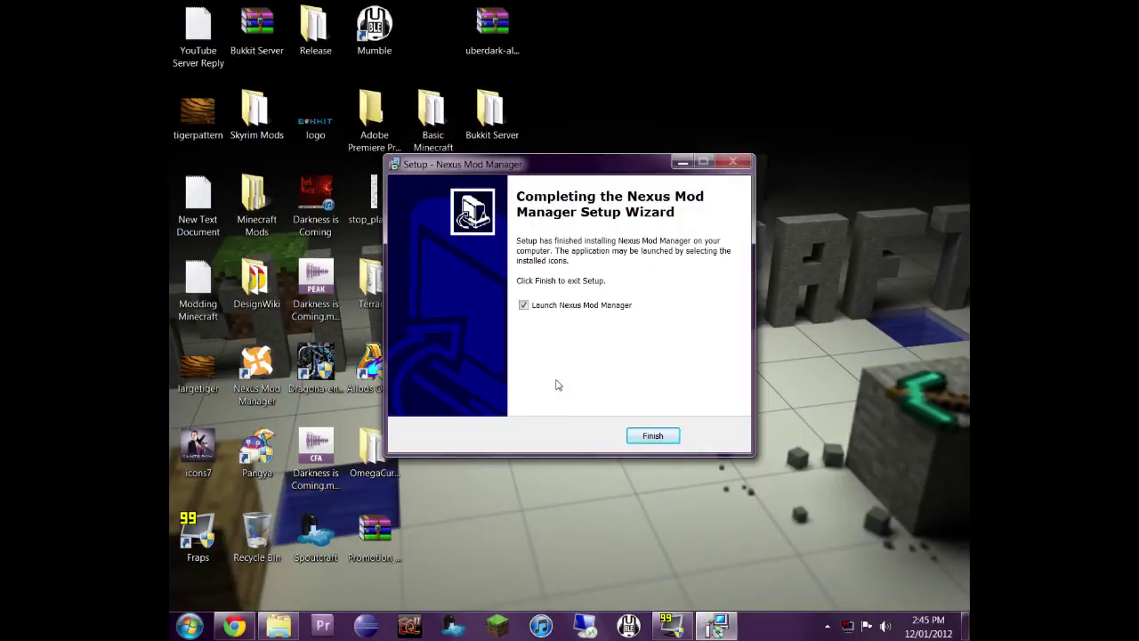
{"action": "left_click", "coordinate": [650, 438]}
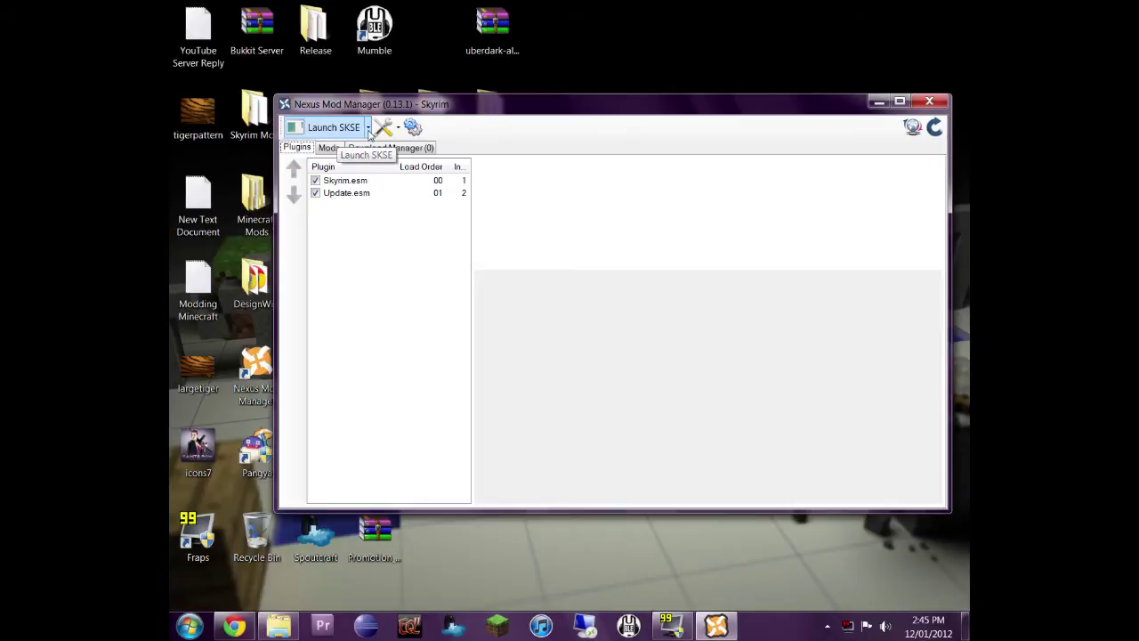
Choose Launch Skyrim instead of Launch SKSE as the game launch option, and reopen Nexus Mod Manager from the desktop
{"action": "left_click", "coordinate": [367, 128]}
{"action": "left_click", "coordinate": [320, 151]}
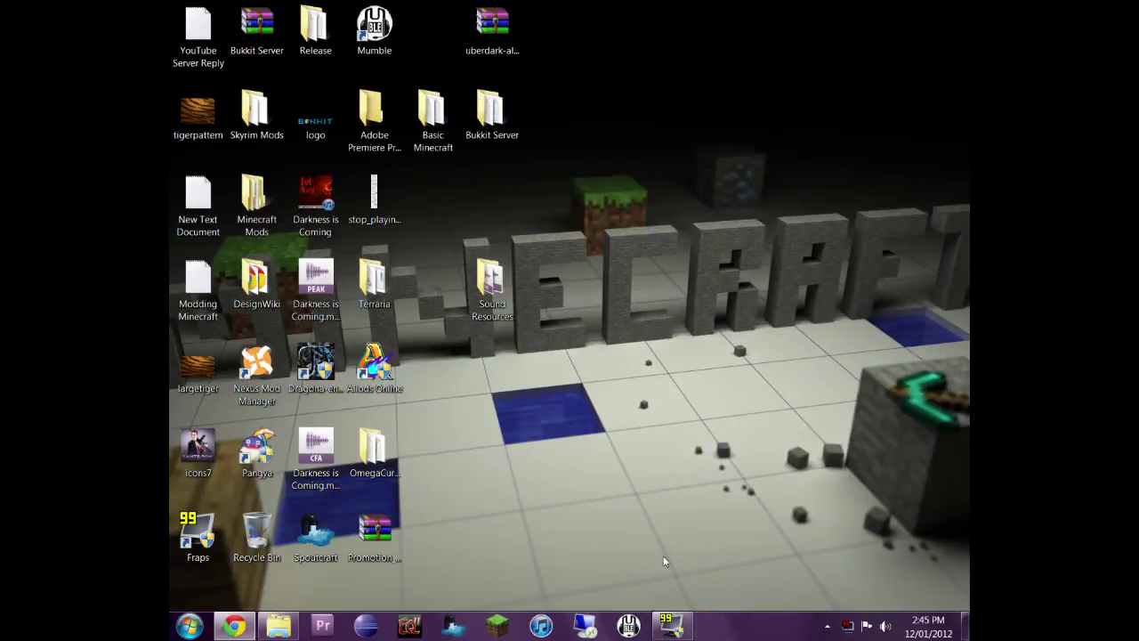
{"action": "left_click", "coordinate": [258, 374]}
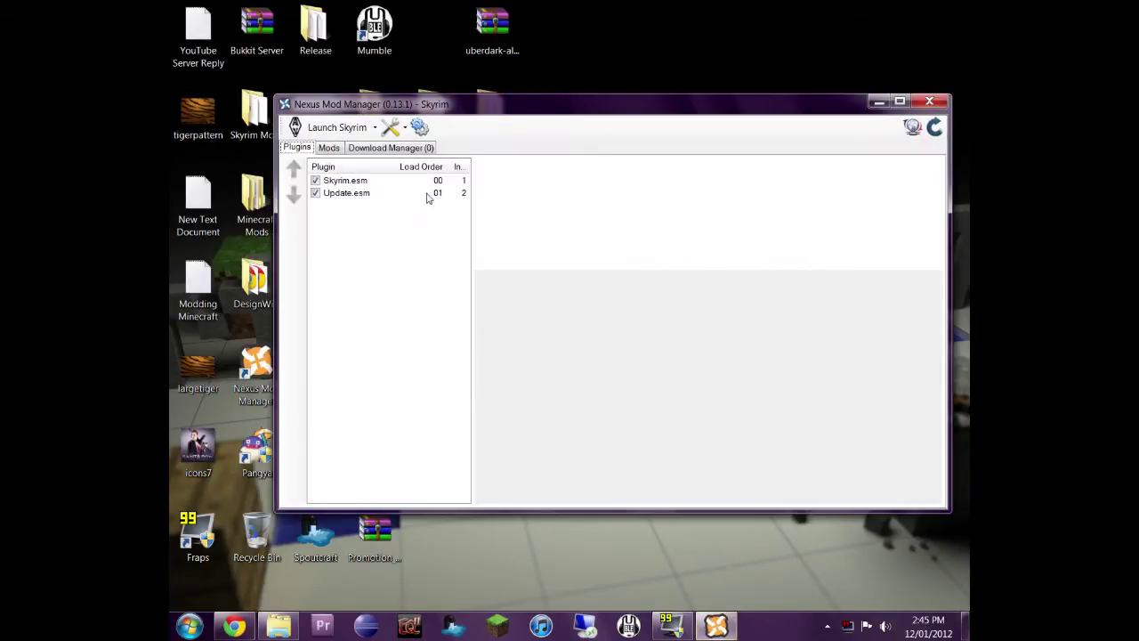
Show the installed mods, widen the Name column, and view the details of Dragon Souls to Perk Points and Glowing Ore Veins 300
{"action": "left_click", "coordinate": [338, 148]}
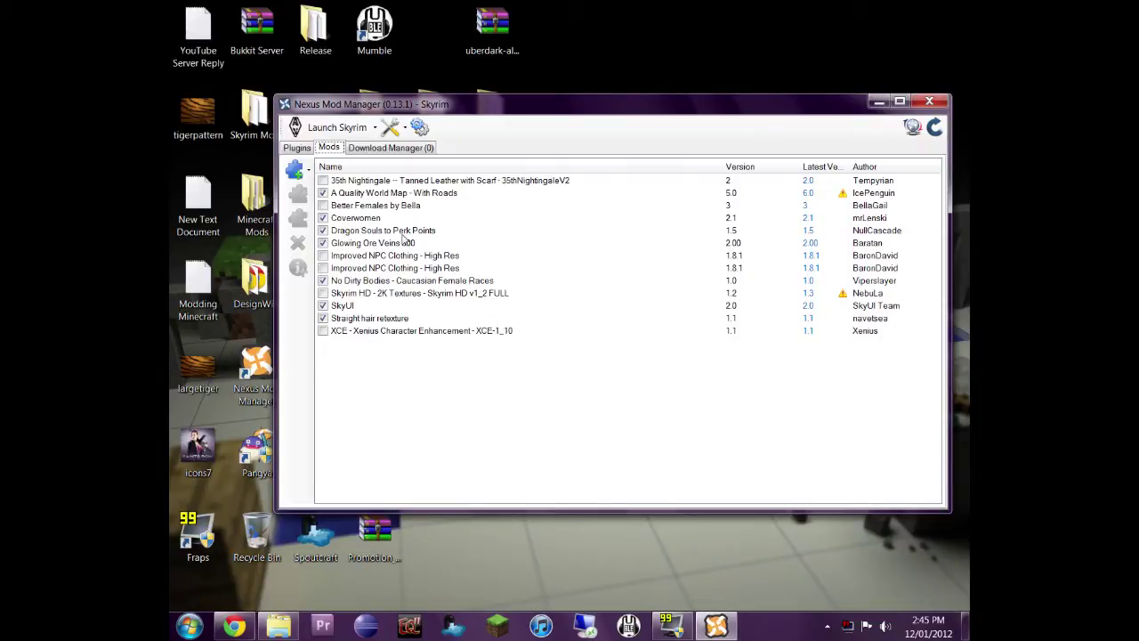
{"action": "left_click", "coordinate": [403, 233]}
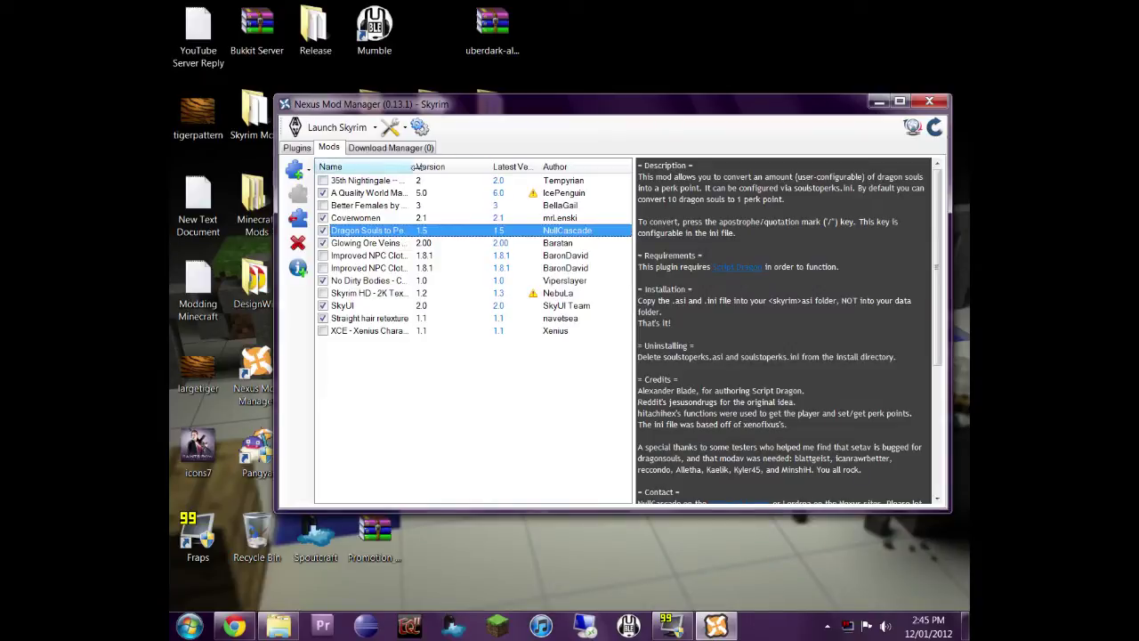
{"action": "left_click_drag", "start_coordinate": [416, 166], "coordinate": [473, 167]}
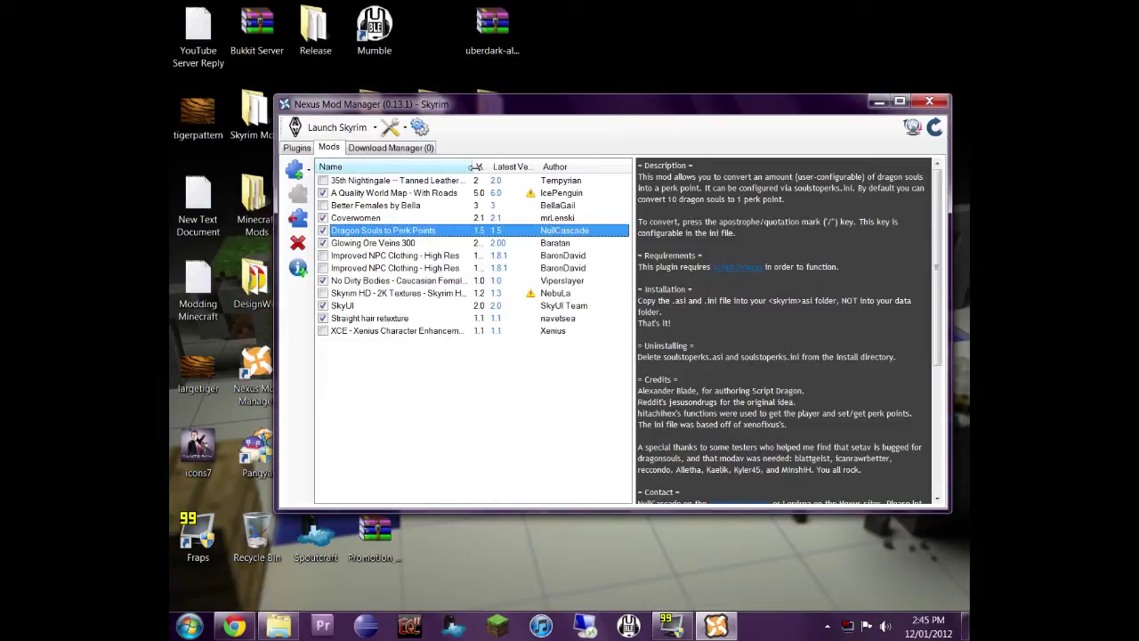
{"action": "left_click", "coordinate": [370, 245]}
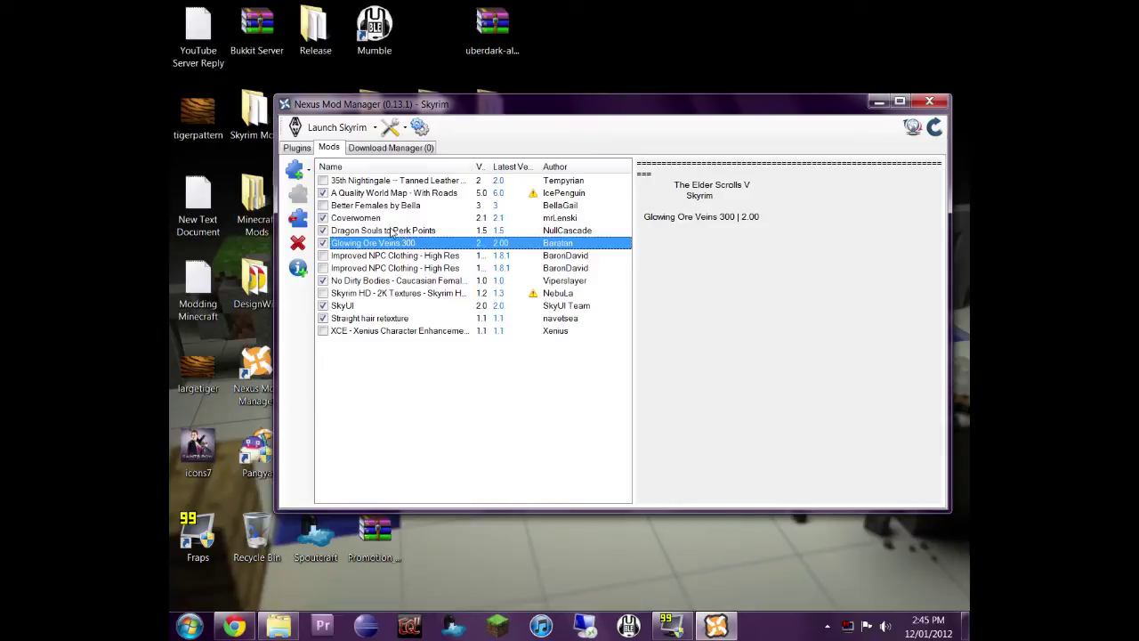
Deactivate the Coverwomen mod and dismiss the completion notice
{"action": "left_click", "coordinate": [381, 218]}
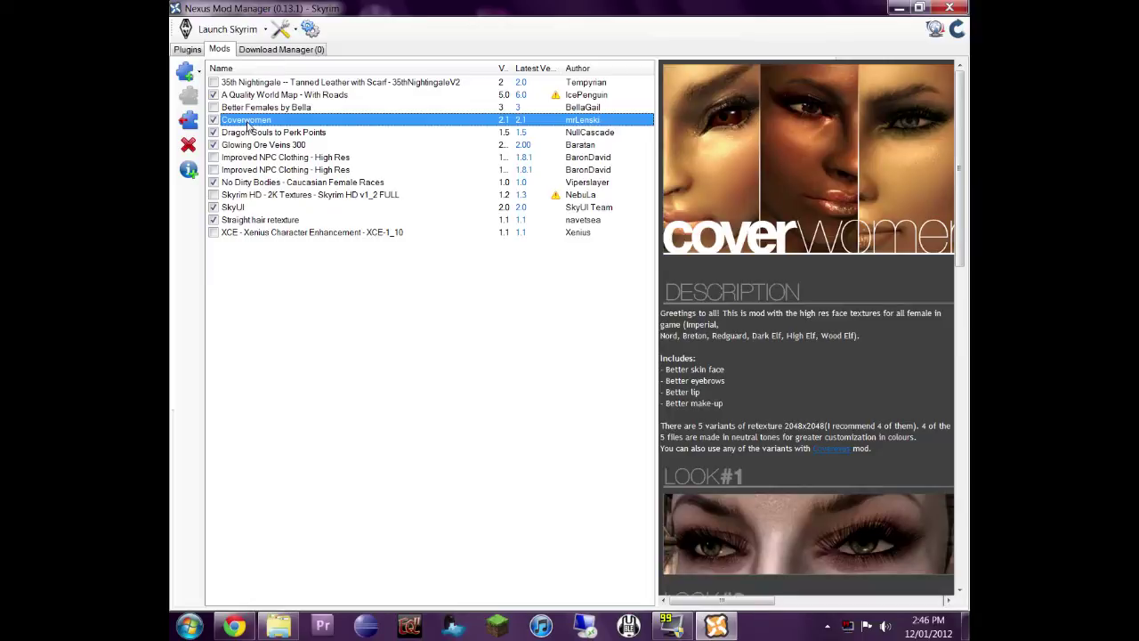
{"action": "left_click", "coordinate": [188, 122]}
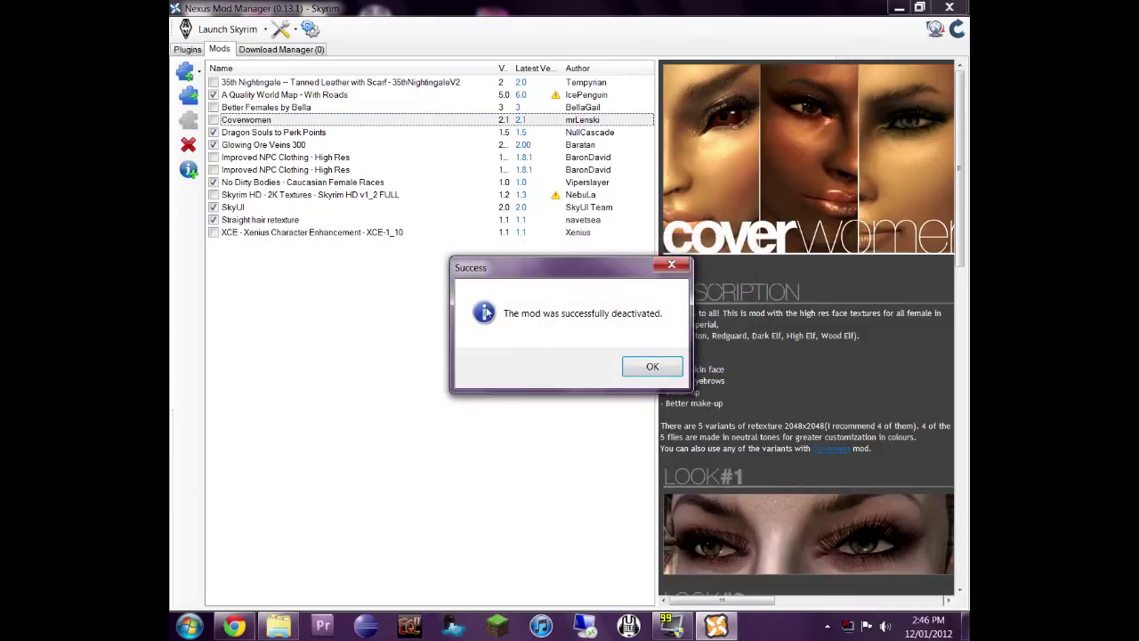
{"action": "left_click", "coordinate": [650, 367]}
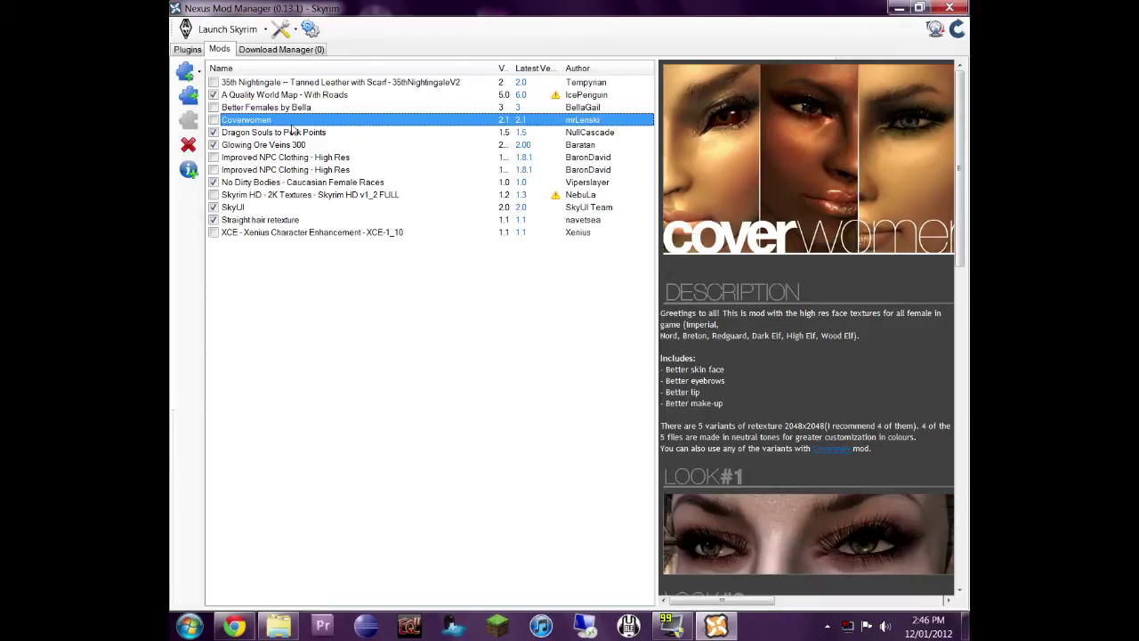
Activate the first Improved NPC Clothing - High Res mod in the list
{"action": "left_click", "coordinate": [240, 158]}
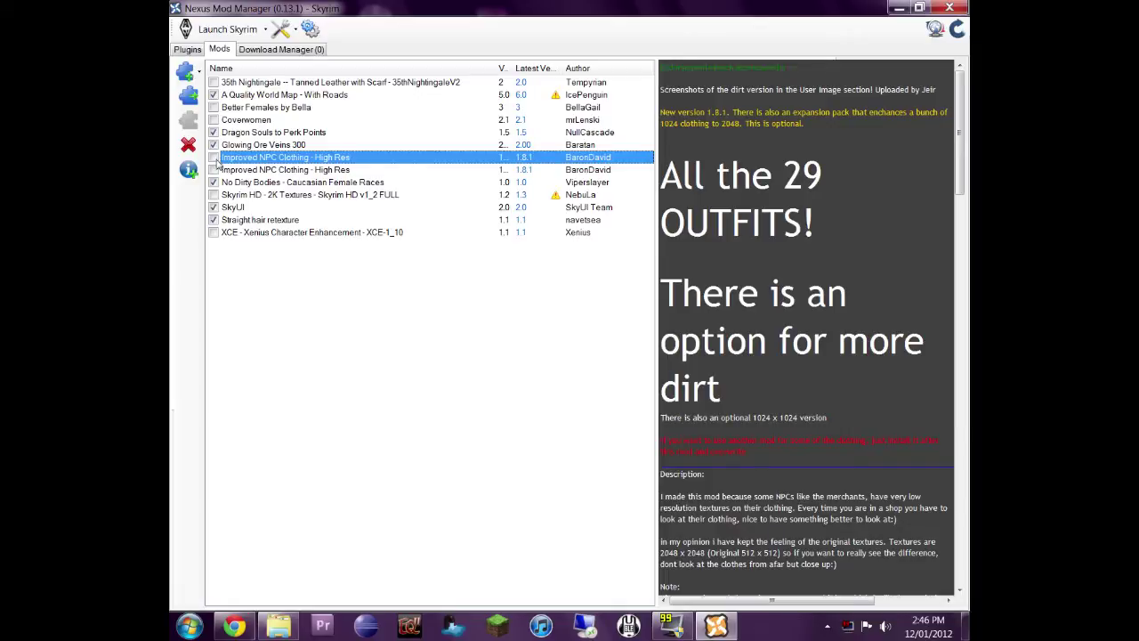
{"action": "left_click", "coordinate": [190, 100]}
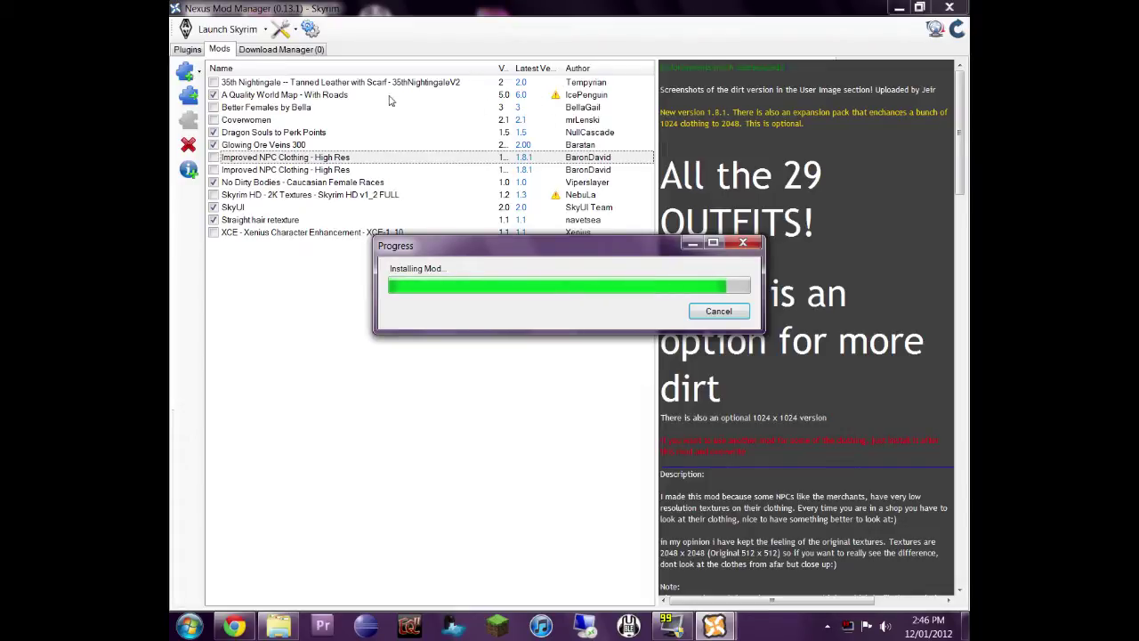
{"action": "left_click", "coordinate": [637, 371]}
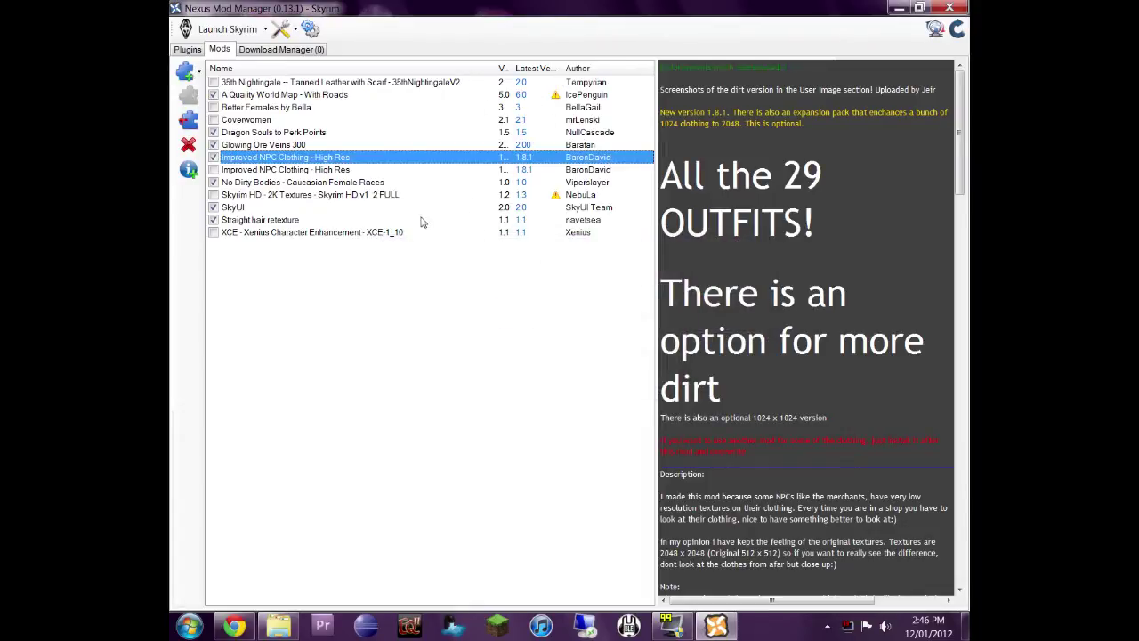
Examine the details of the outdated Skyrim HD - 2K Textures and A Quality World Map - With Roads mods, reading the map mod's description
{"action": "left_click", "coordinate": [302, 197]}
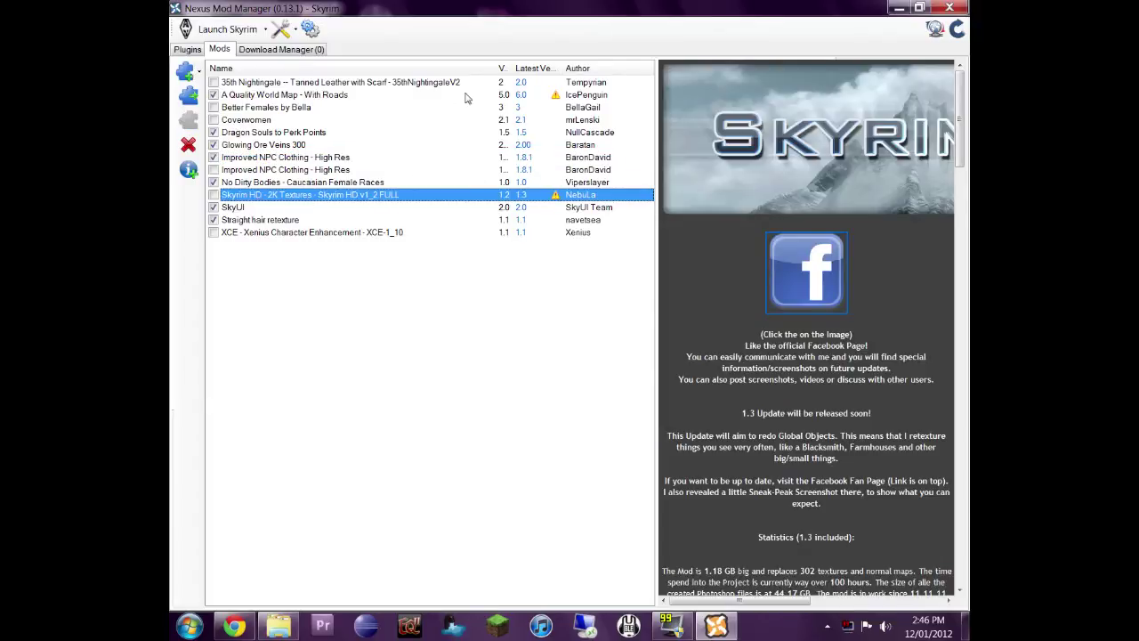
{"action": "left_click", "coordinate": [374, 96]}
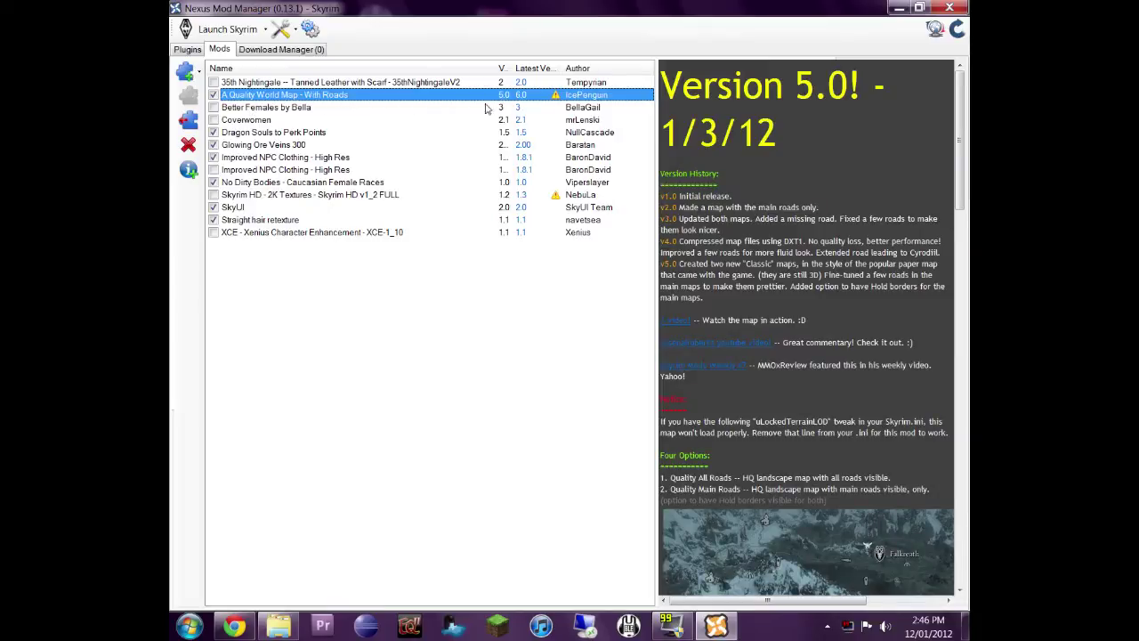
{"action": "left_click", "coordinate": [798, 265]}
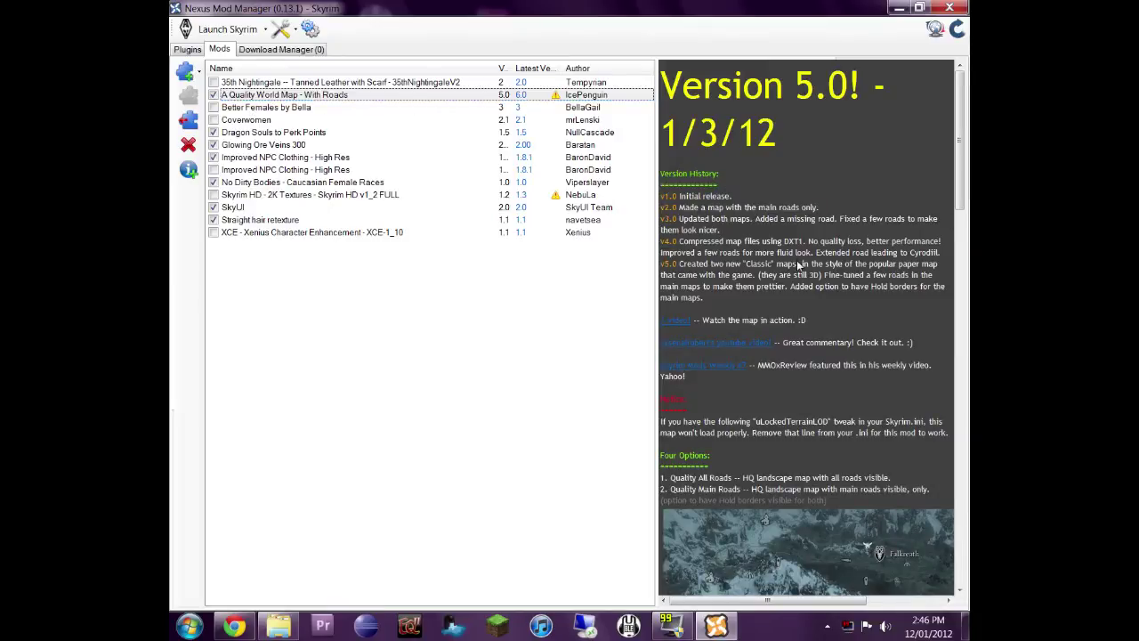
{"action": "scroll", "coordinate": [816, 279], "scroll_direction": "down", "scroll_amount": 5}
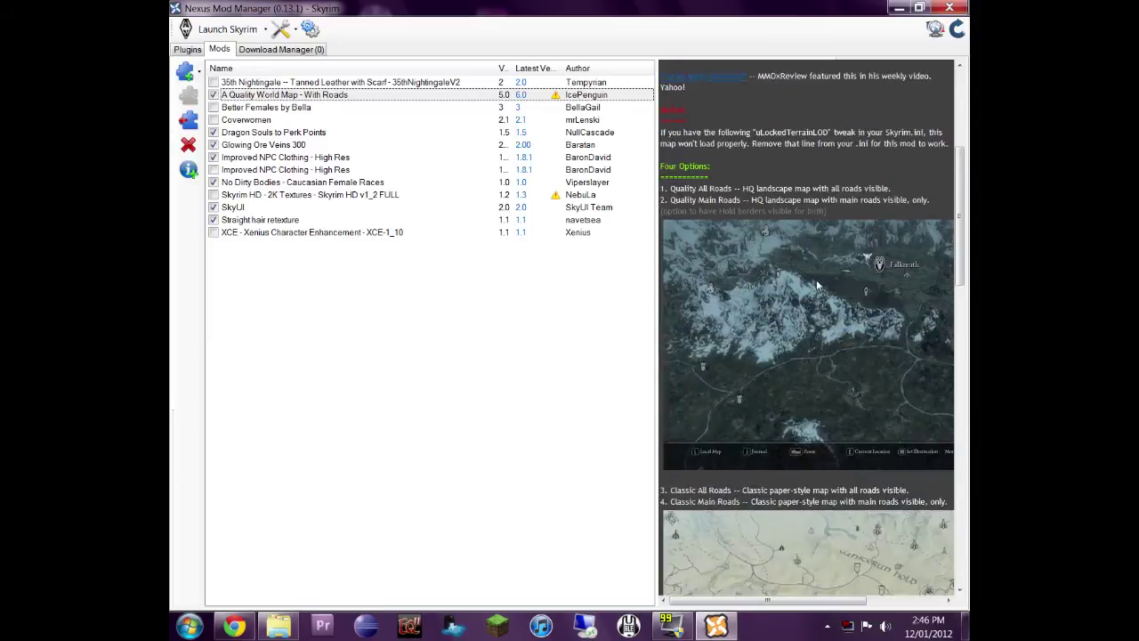
{"action": "scroll", "coordinate": [883, 239], "scroll_direction": "down", "scroll_amount": 4}
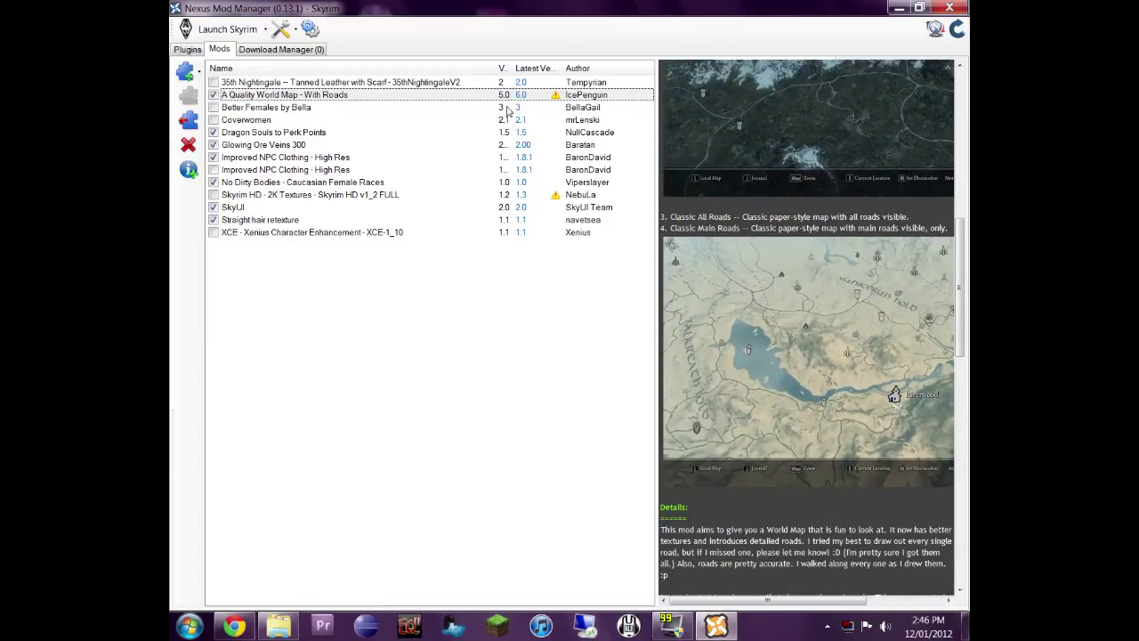
{"action": "scroll", "coordinate": [810, 135], "scroll_direction": "down", "scroll_amount": 1}
{"action": "scroll", "coordinate": [806, 169], "scroll_direction": "down", "scroll_amount": 8}
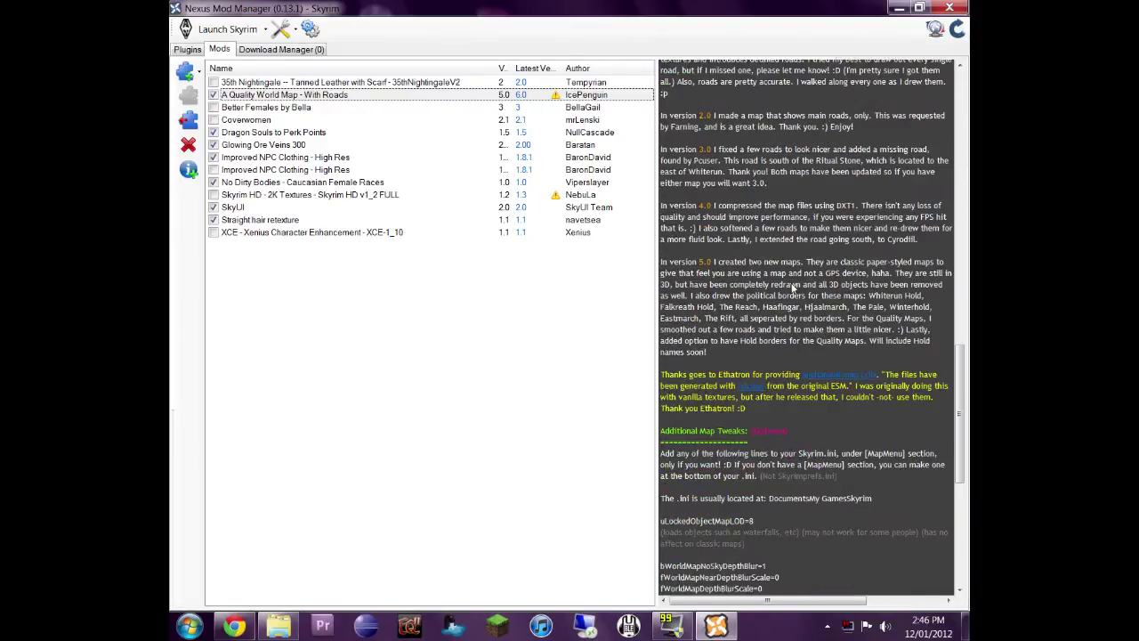
{"action": "scroll", "coordinate": [791, 289], "scroll_direction": "up", "scroll_amount": 15}
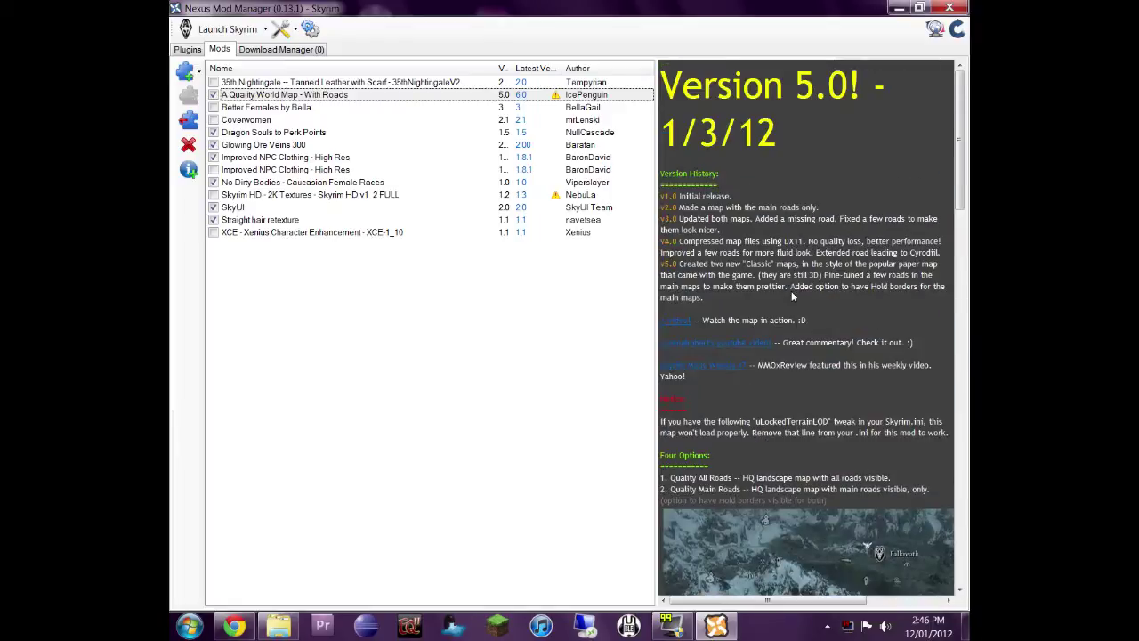
{"action": "left_click", "coordinate": [470, 330]}
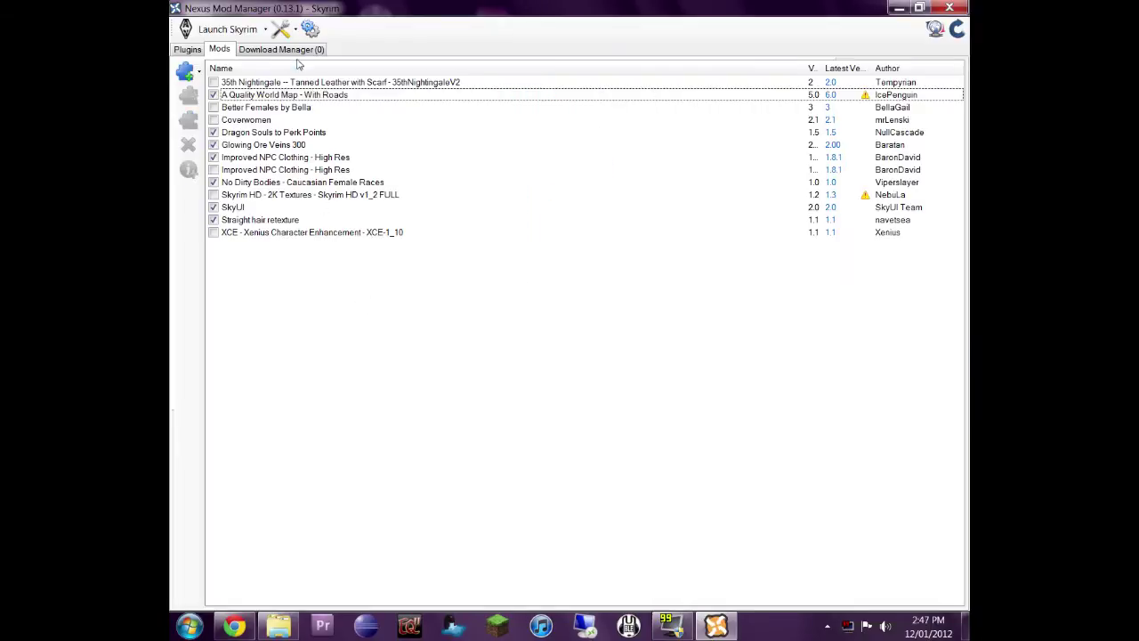
Close Nexus Mod Manager and view the first screenshot on the Macho Dragons page in Chrome at full size
{"action": "left_click", "coordinate": [948, 9]}
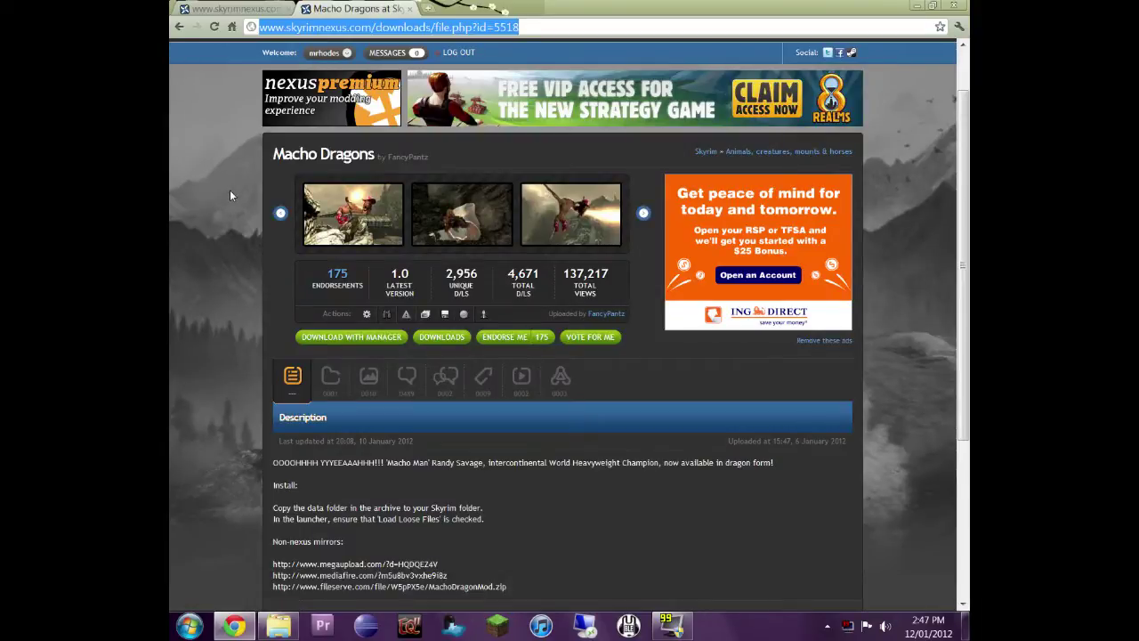
{"action": "left_click", "coordinate": [330, 207]}
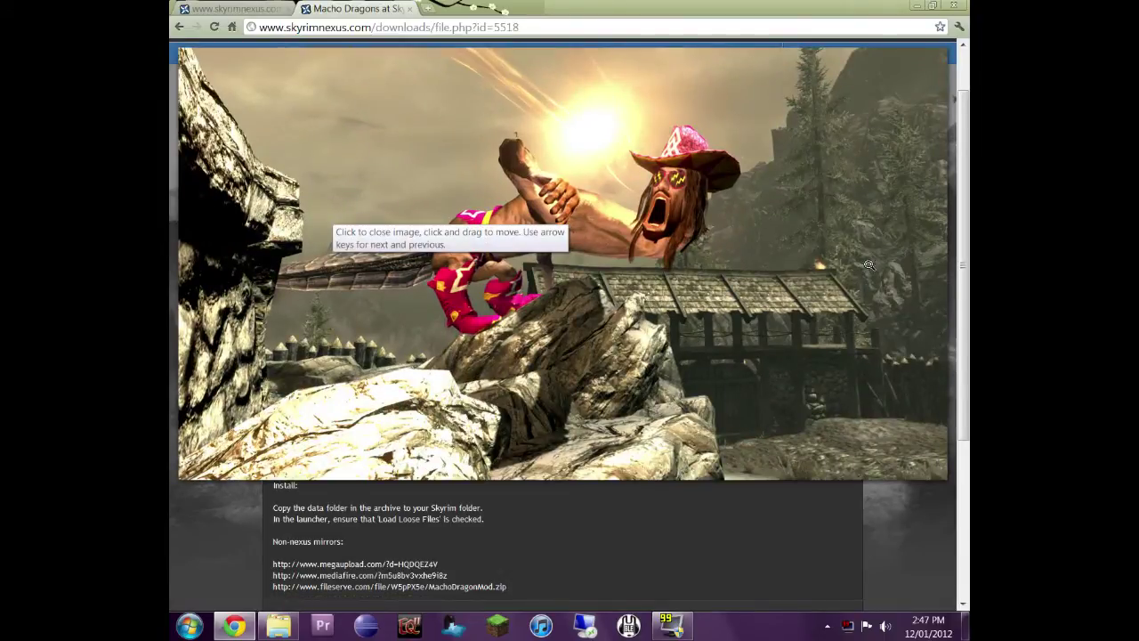
{"action": "left_click", "coordinate": [875, 170]}
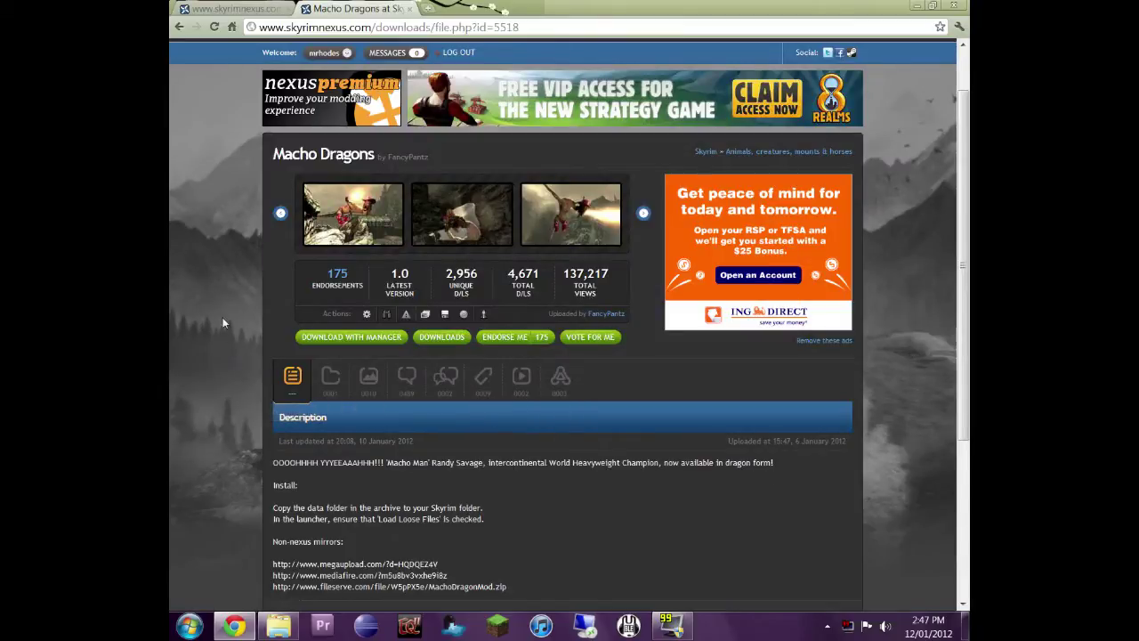
Start downloading Macho Dragons through Nexus Mod Manager and display its download progress
{"action": "left_click", "coordinate": [355, 344]}
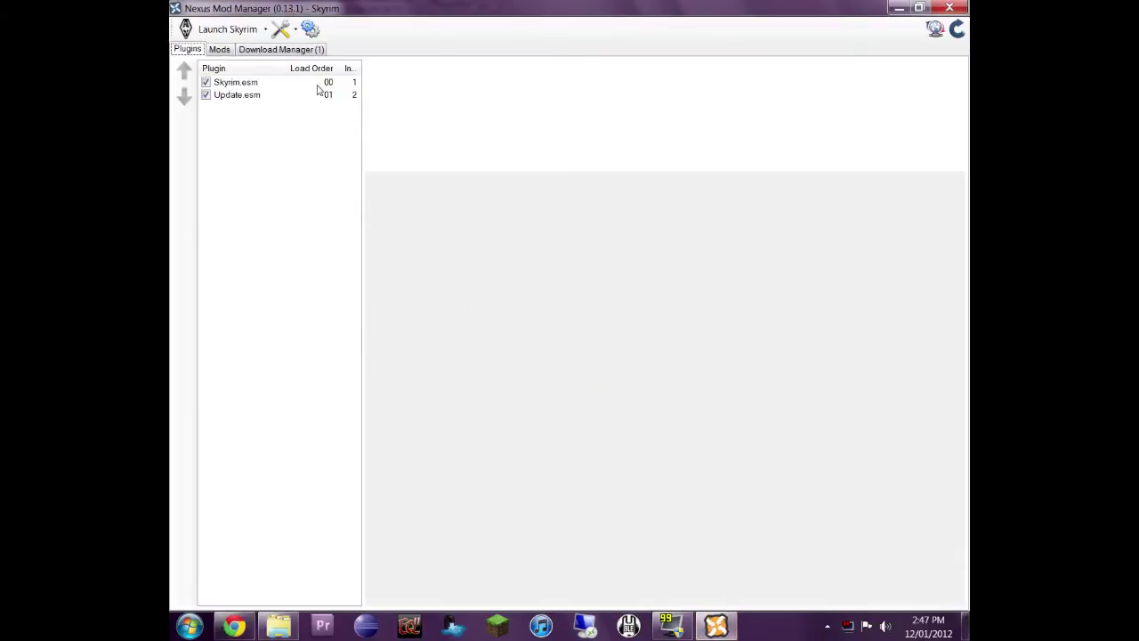
{"action": "left_click", "coordinate": [280, 51]}
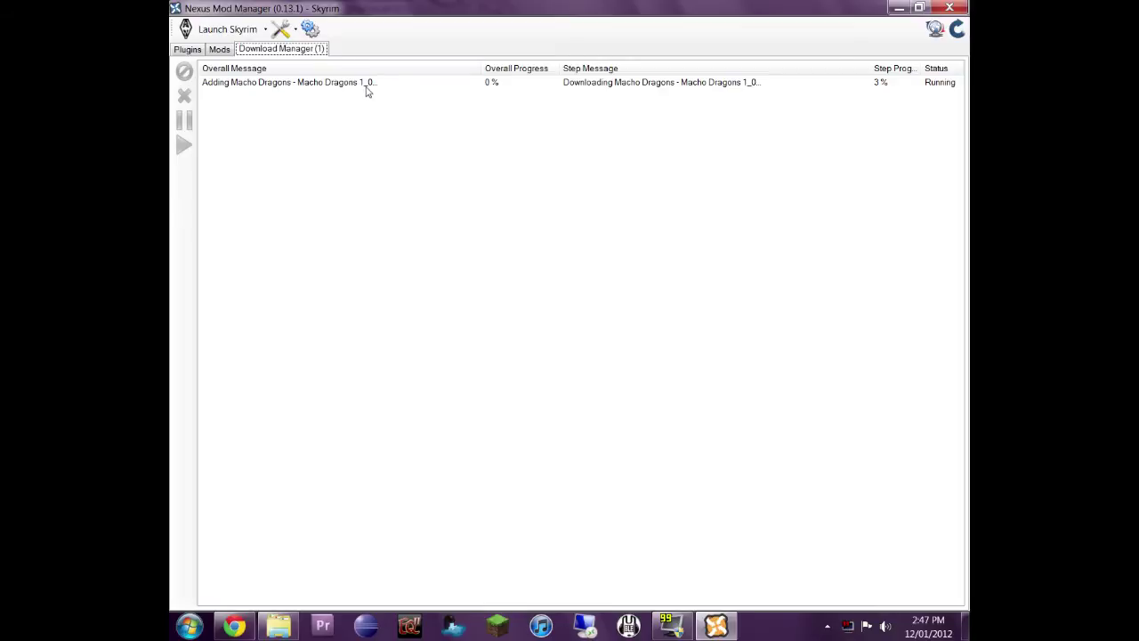
Widen the Step Progress column for the Macho Dragons download and check the mod list while it runs
{"action": "left_click", "coordinate": [312, 85]}
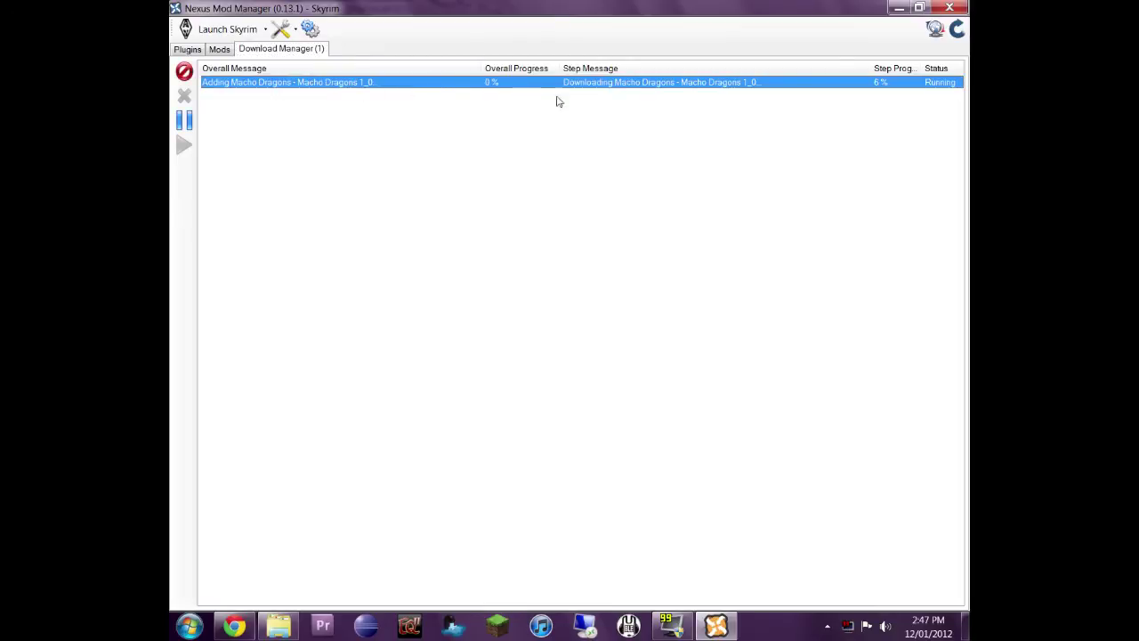
{"action": "left_click_drag", "start_coordinate": [873, 68], "coordinate": [820, 68]}
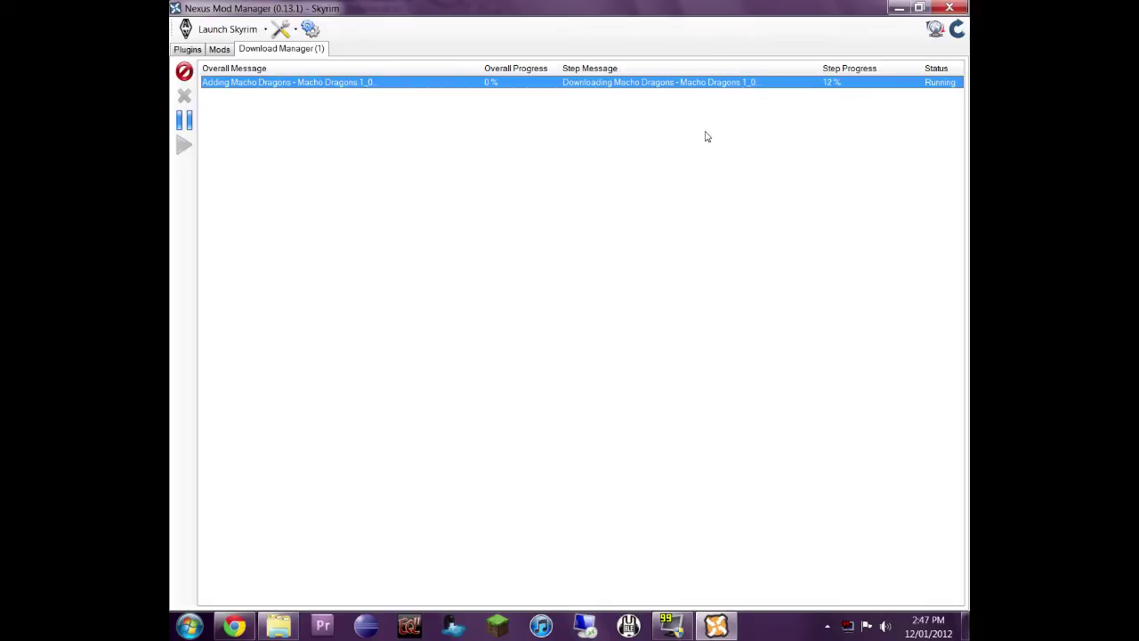
{"action": "left_click", "coordinate": [220, 50]}
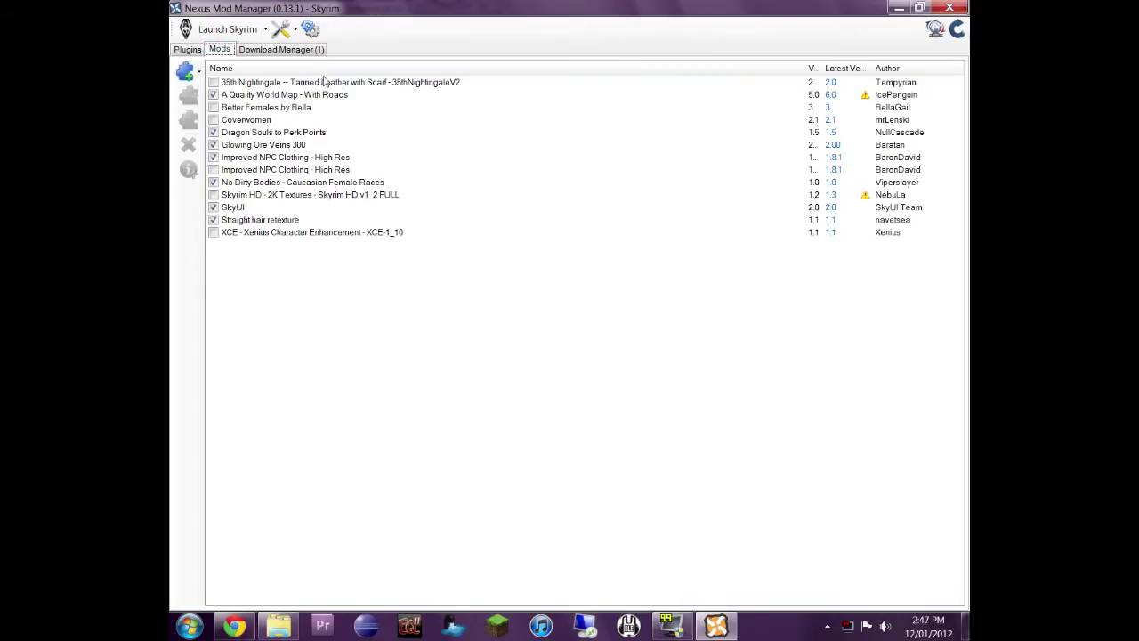
{"action": "left_click", "coordinate": [292, 50]}
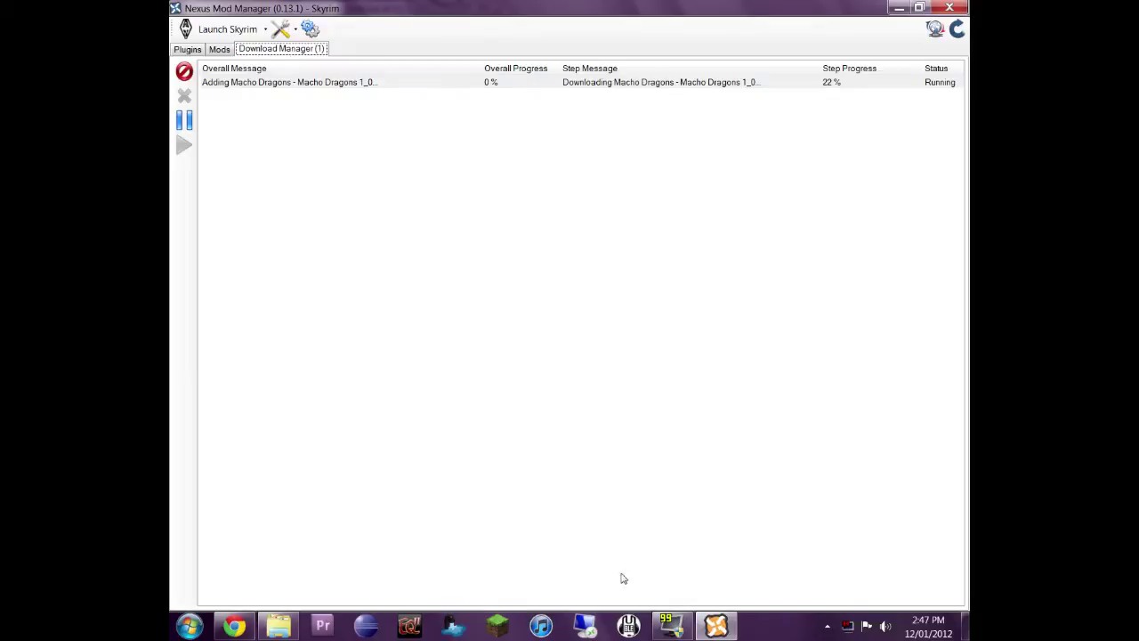
Switch to Chrome and open the Clothing category from the Skyrim Nexus file categories
{"action": "left_click", "coordinate": [235, 626]}
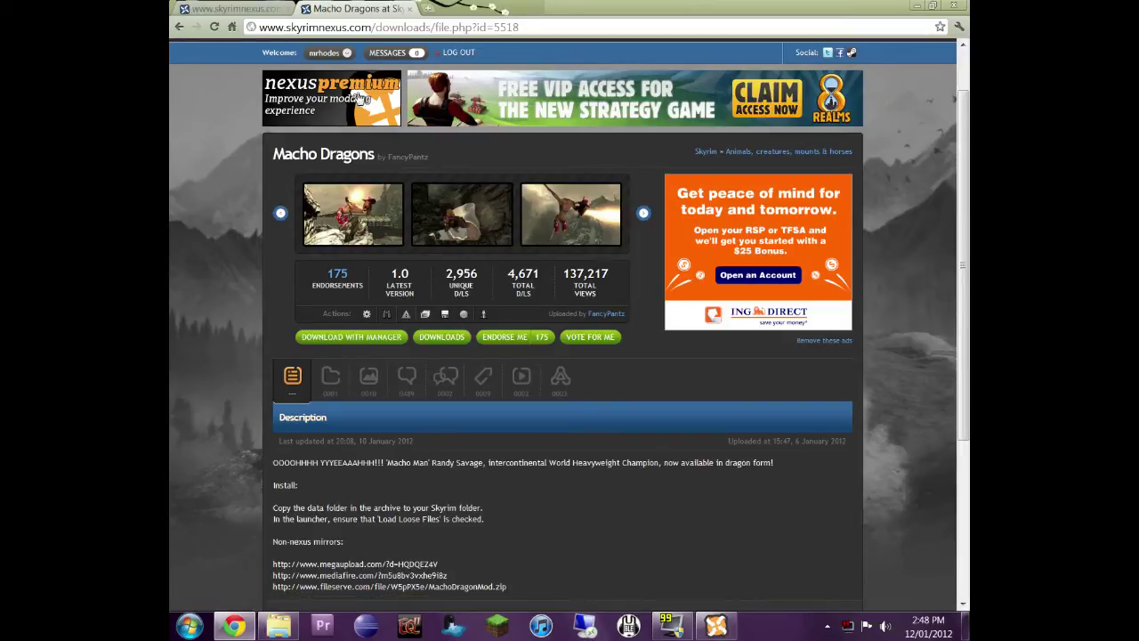
{"action": "scroll", "coordinate": [237, 133], "scroll_direction": "up", "scroll_amount": 1}
{"action": "mouse_move", "coordinate": [544, 84]}
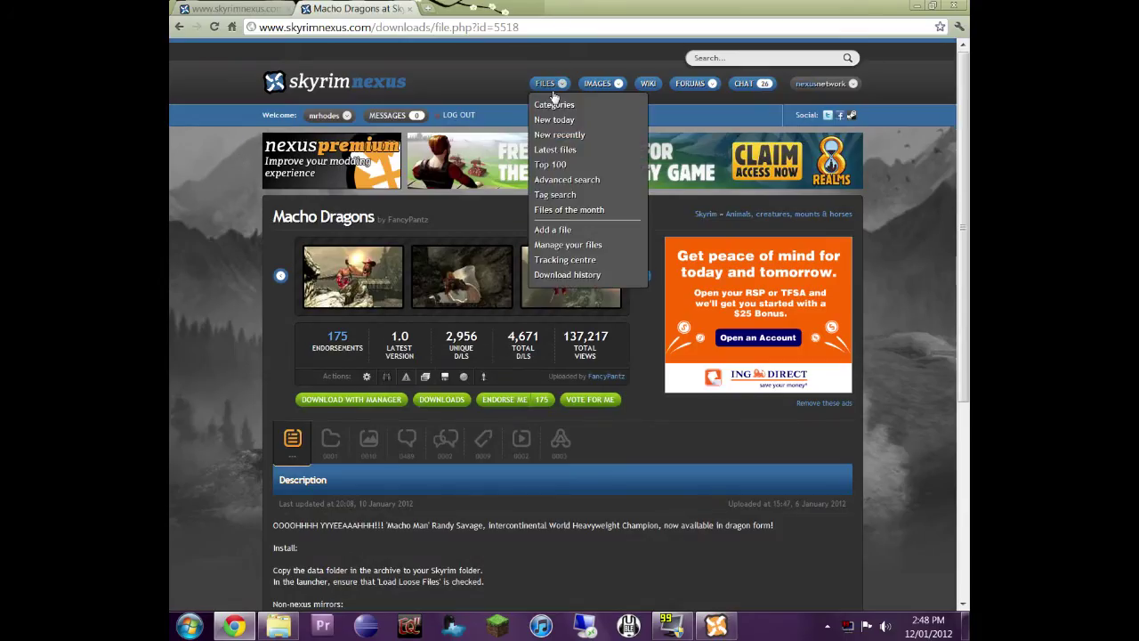
{"action": "left_click", "coordinate": [553, 105]}
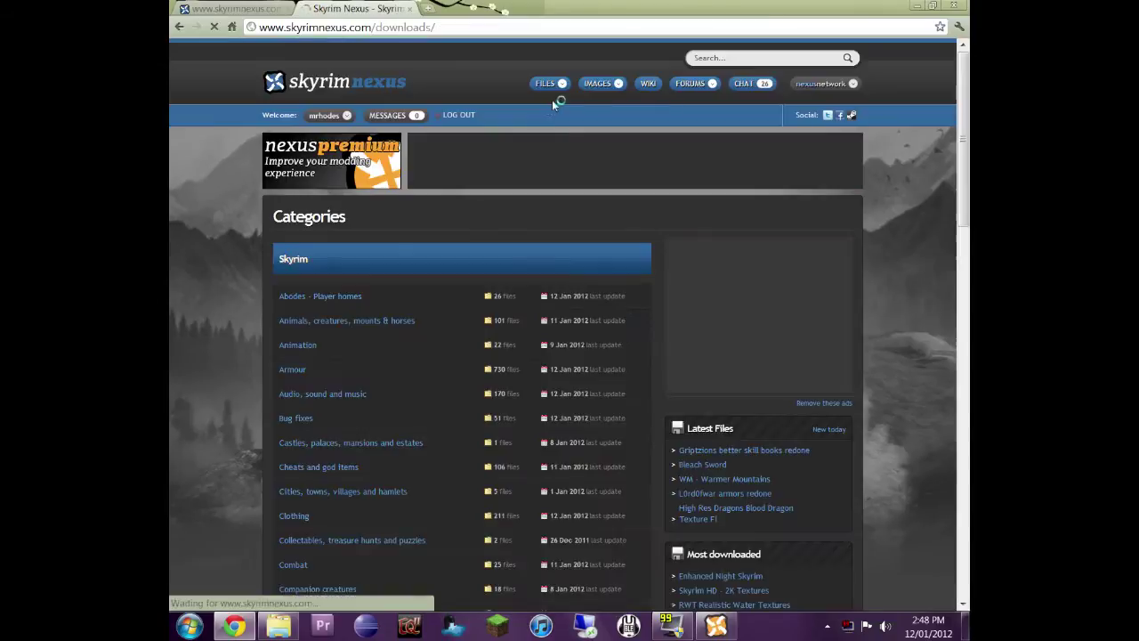
{"action": "scroll", "coordinate": [419, 241], "scroll_direction": "down", "scroll_amount": 1}
{"action": "scroll", "coordinate": [429, 256], "scroll_direction": "down", "scroll_amount": 1}
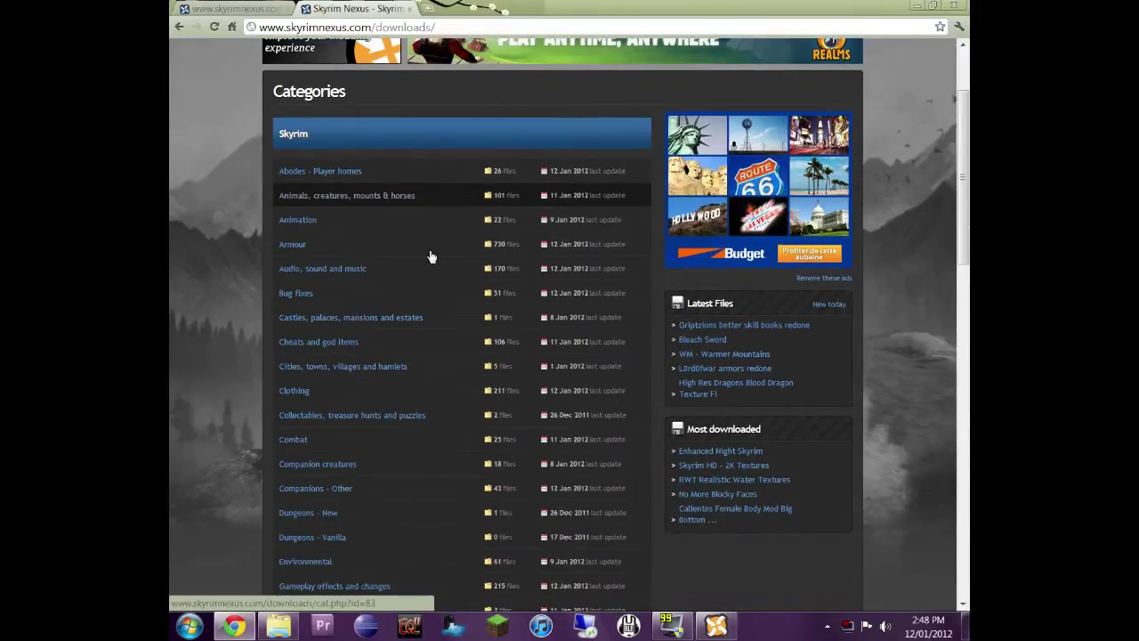
{"action": "scroll", "coordinate": [383, 223], "scroll_direction": "down", "scroll_amount": 1}
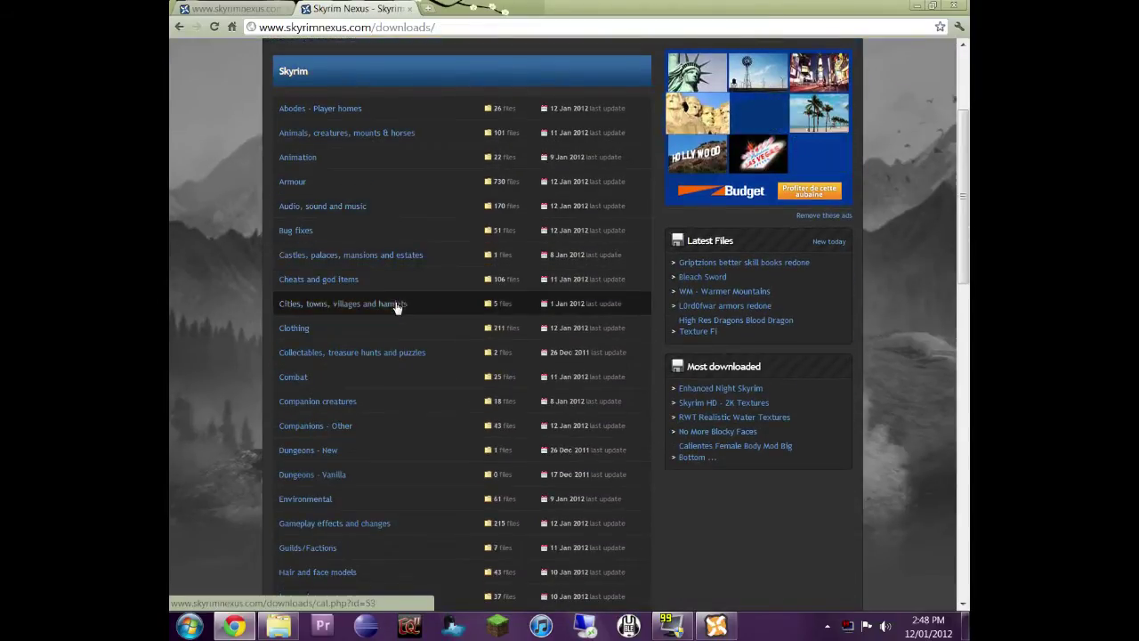
{"action": "left_click", "coordinate": [302, 327]}
Find A Festive Holiday Hat among the Clothing files and manually download its Festive hat zip from the mod page
{"action": "scroll", "coordinate": [238, 303], "scroll_direction": "down", "scroll_amount": 2}
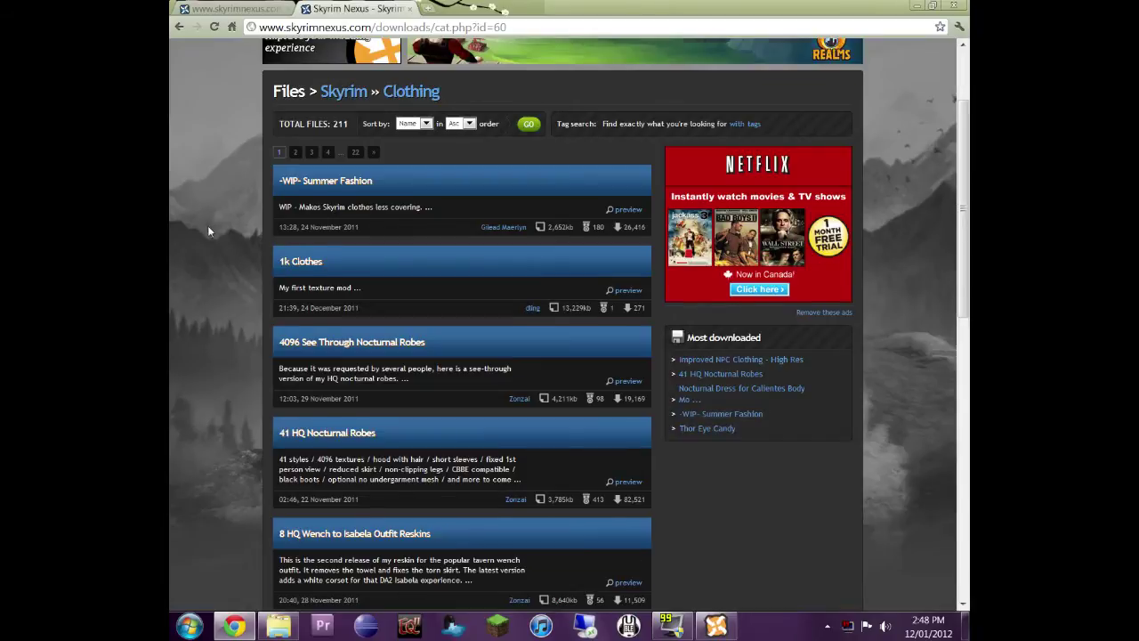
{"action": "scroll", "coordinate": [213, 232], "scroll_direction": "down", "scroll_amount": 1}
{"action": "scroll", "coordinate": [219, 239], "scroll_direction": "down", "scroll_amount": 3}
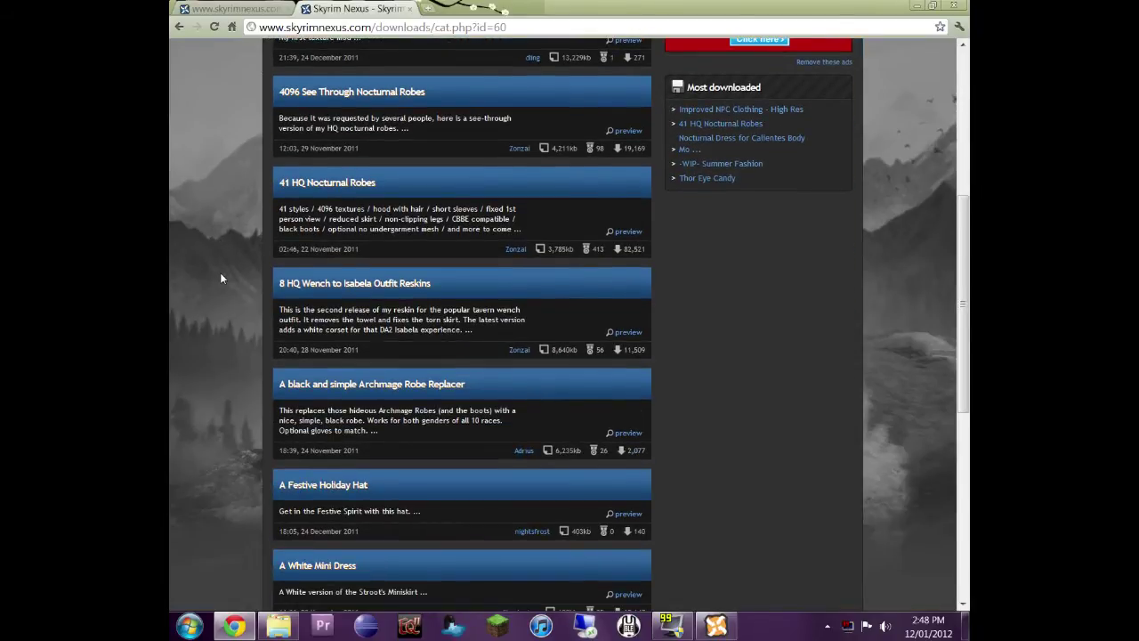
{"action": "scroll", "coordinate": [222, 283], "scroll_direction": "down", "scroll_amount": 1}
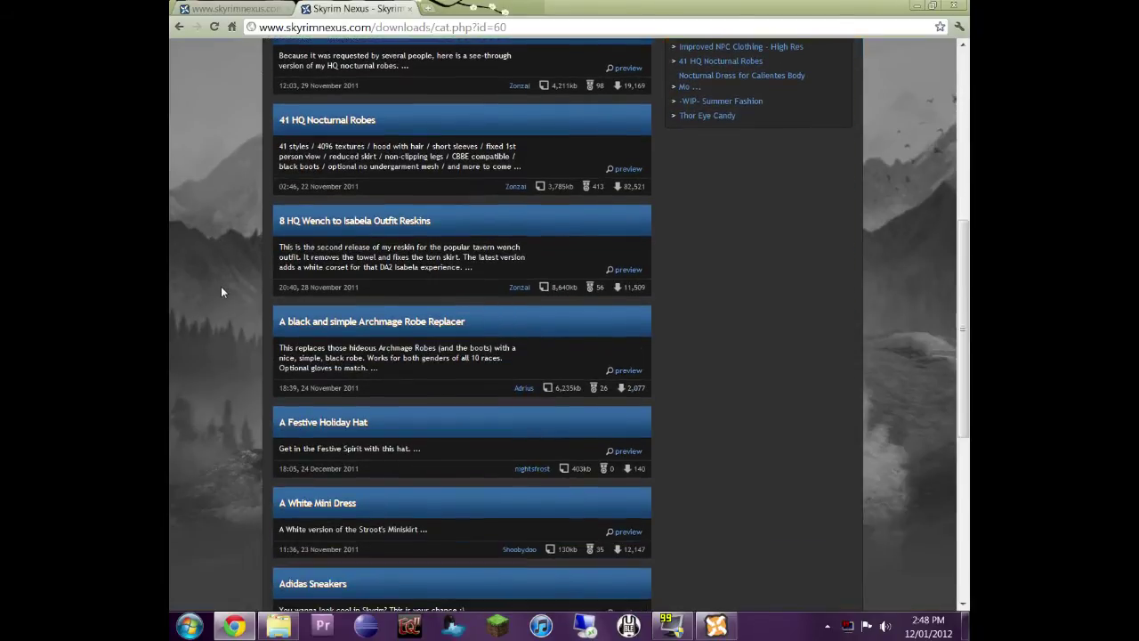
{"action": "left_click", "coordinate": [327, 420]}
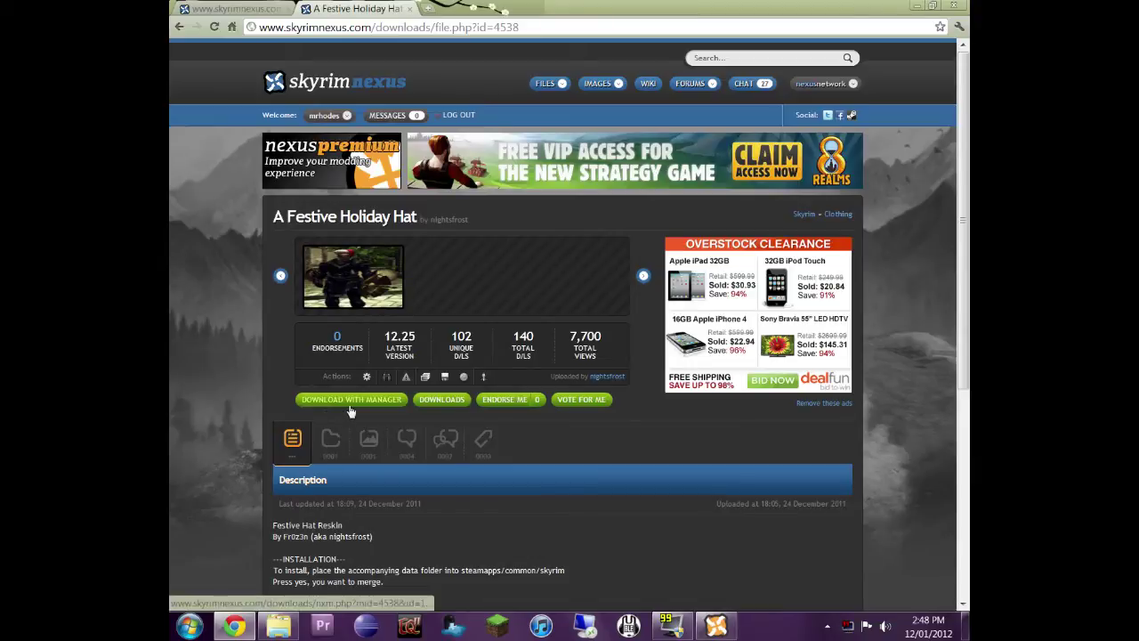
{"action": "left_click", "coordinate": [437, 402]}
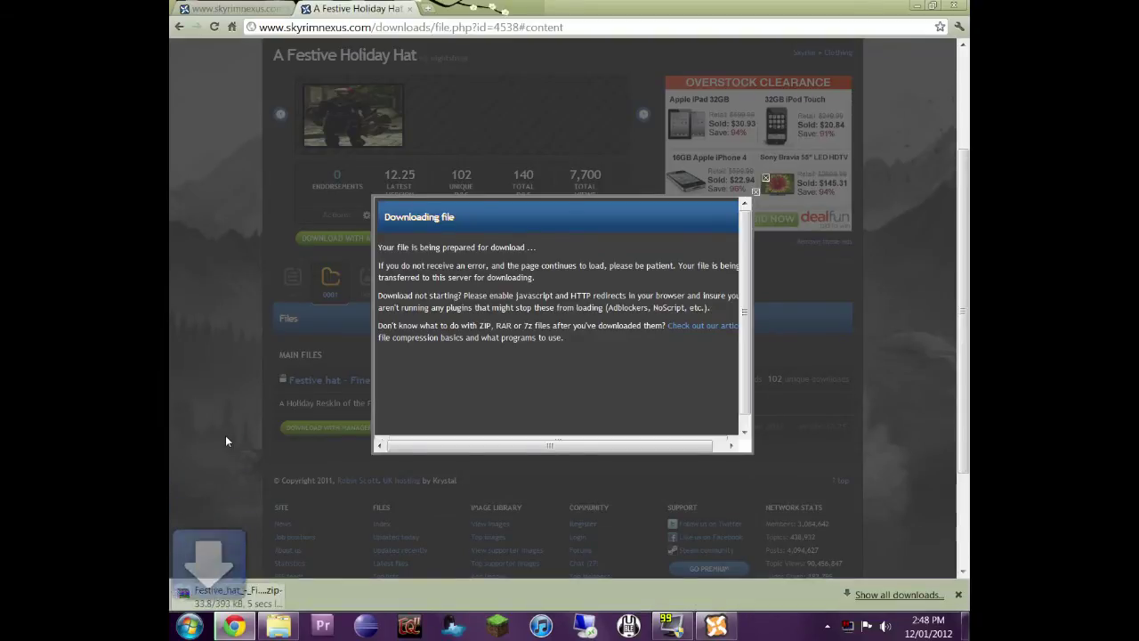
Locate the downloaded Festive_hat_-_Fine_hat_Reskin-4538-12-25 archive in its folder and move it to the Desktop
{"action": "left_click", "coordinate": [294, 596]}
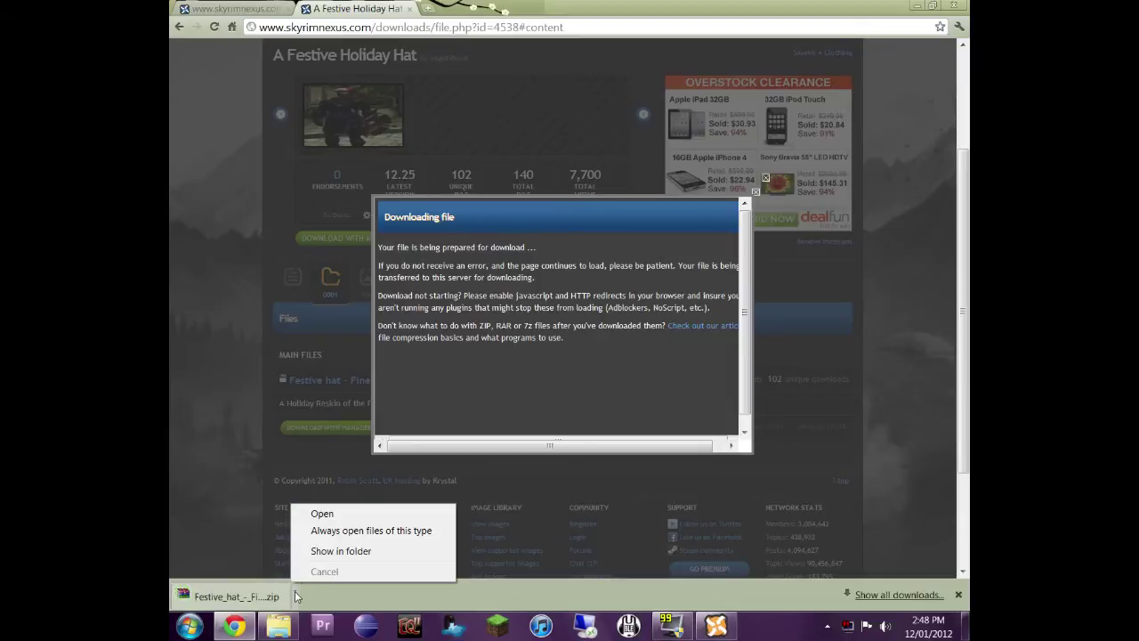
{"action": "left_click", "coordinate": [325, 554]}
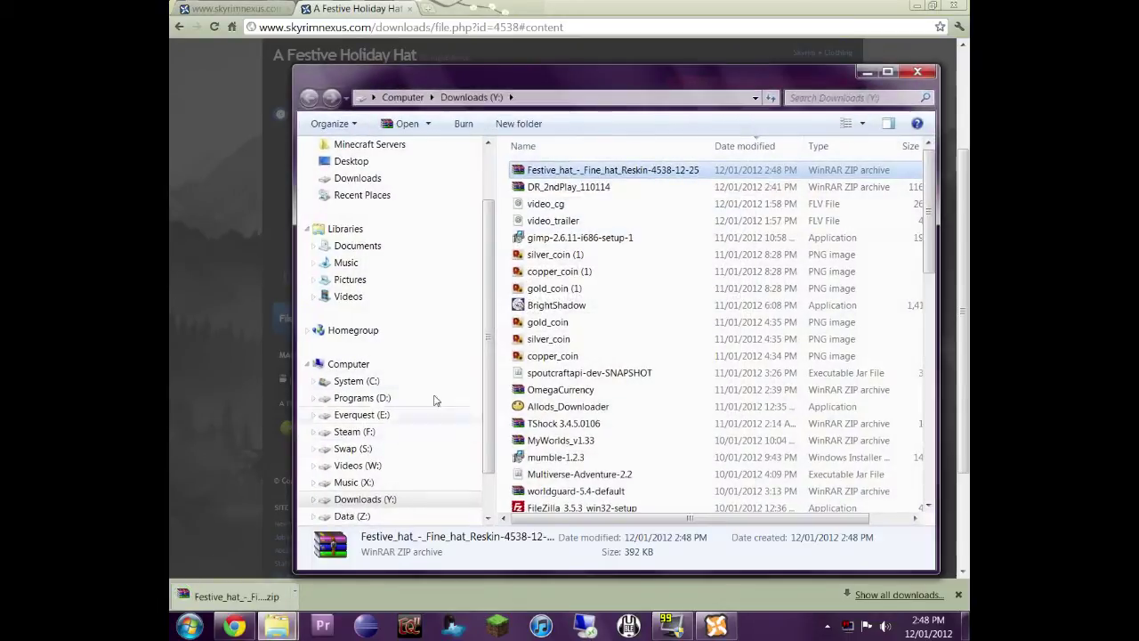
{"action": "right_click", "coordinate": [591, 176]}
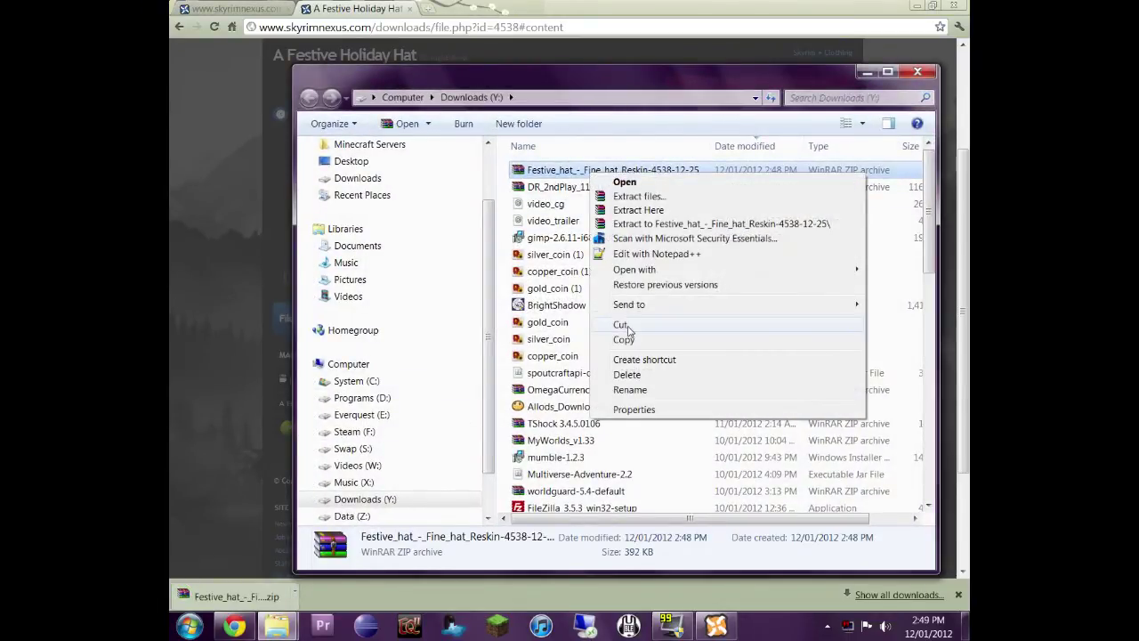
{"action": "left_click", "coordinate": [685, 335]}
{"action": "left_click", "coordinate": [359, 160]}
{"action": "right_click", "coordinate": [358, 161]}
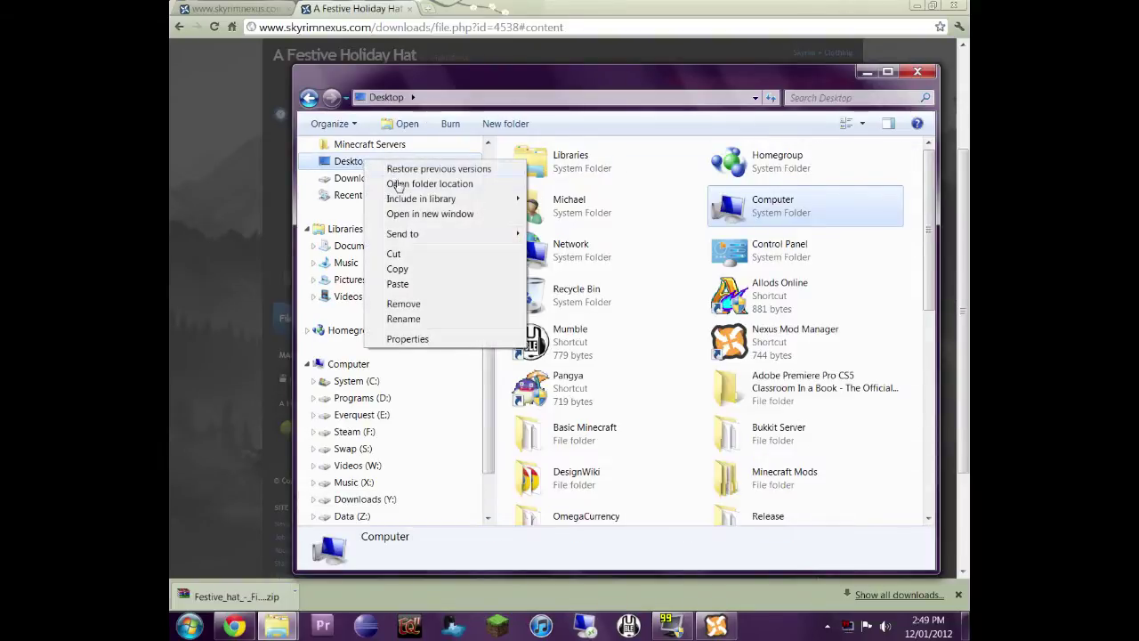
{"action": "left_click", "coordinate": [400, 282]}
{"action": "left_click", "coordinate": [917, 71]}
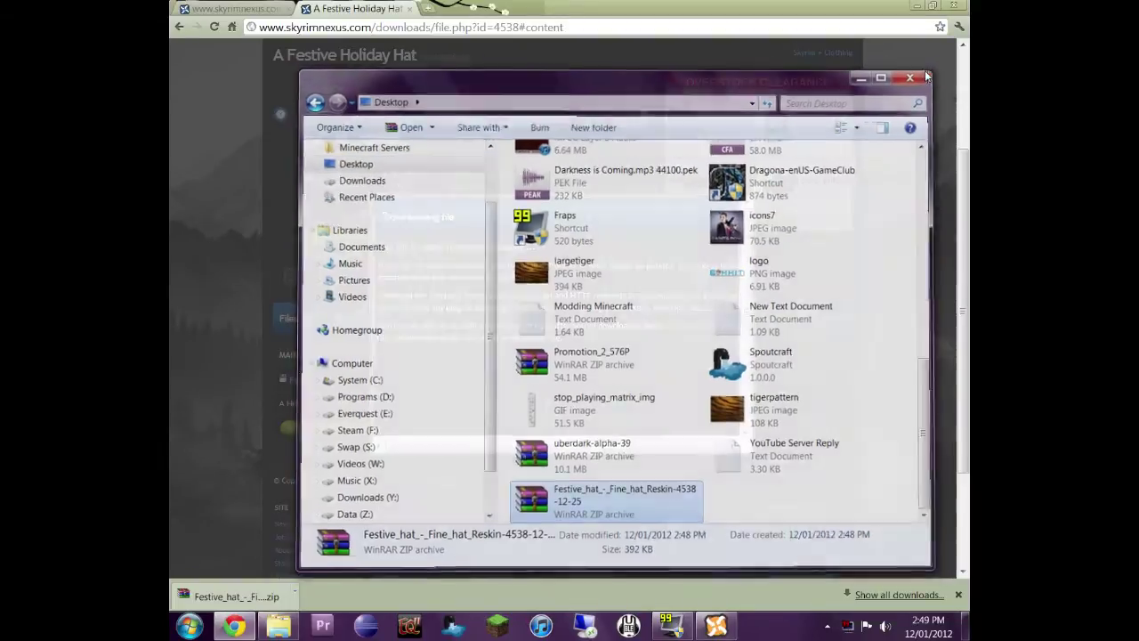
Switch to Nexus Mod Manager and add the Festive_hat_-_Fine_hat_Reskin-4538-12-25 archive from the Desktop as a mod
{"action": "left_click", "coordinate": [716, 627]}
{"action": "left_click", "coordinate": [274, 82]}
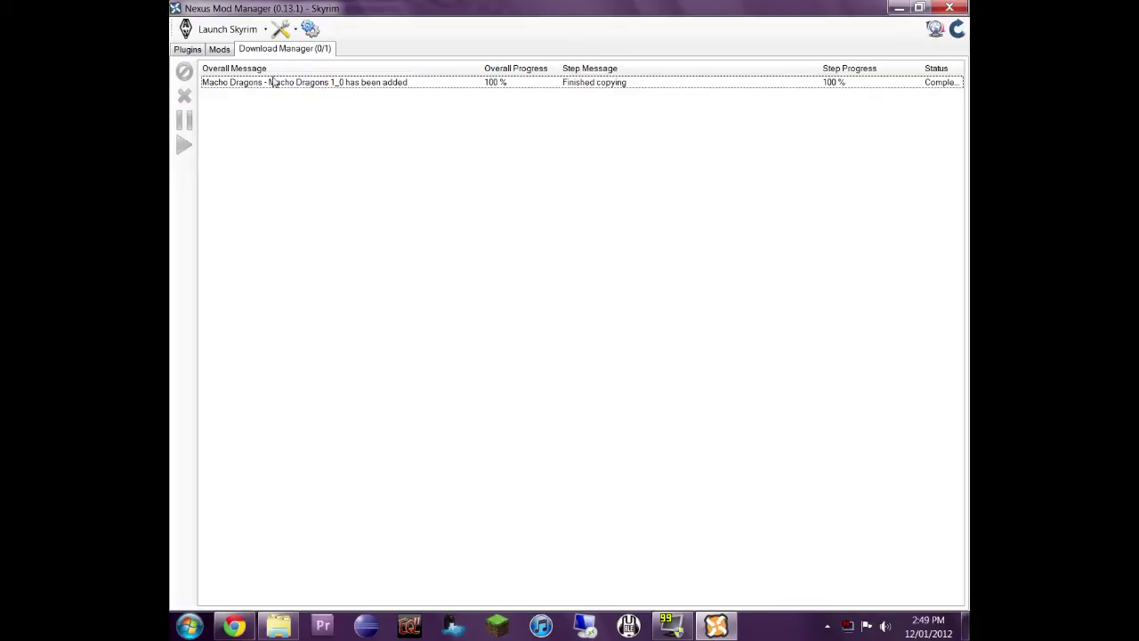
{"action": "left_click", "coordinate": [220, 50]}
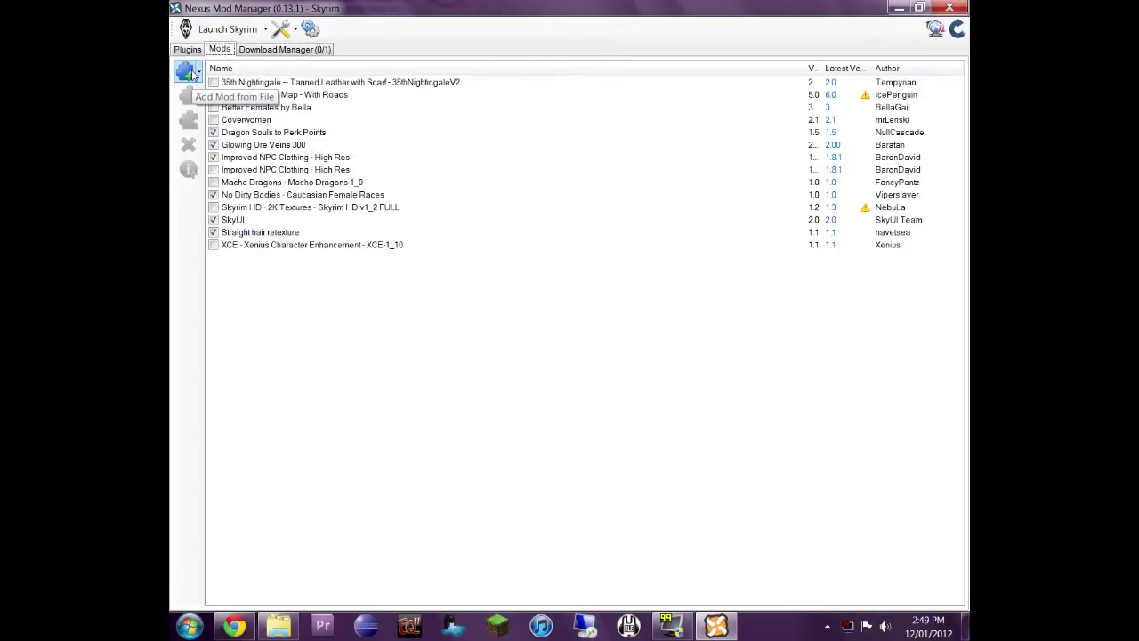
{"action": "left_click", "coordinate": [188, 71]}
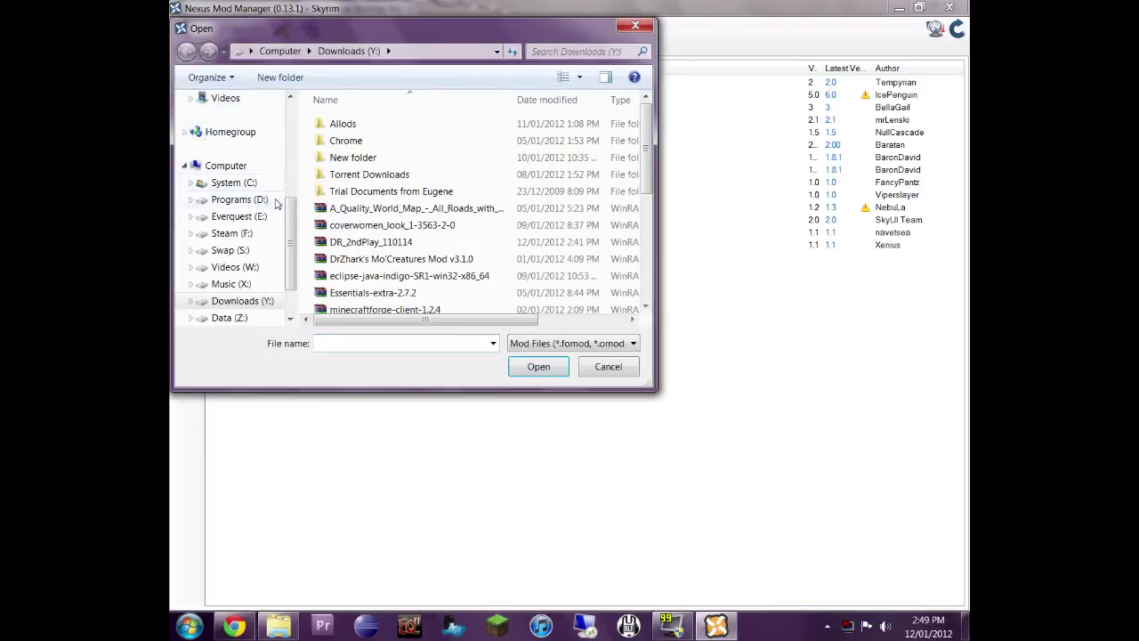
{"action": "scroll", "coordinate": [276, 204], "scroll_direction": "up", "scroll_amount": 5}
{"action": "left_click", "coordinate": [228, 188]}
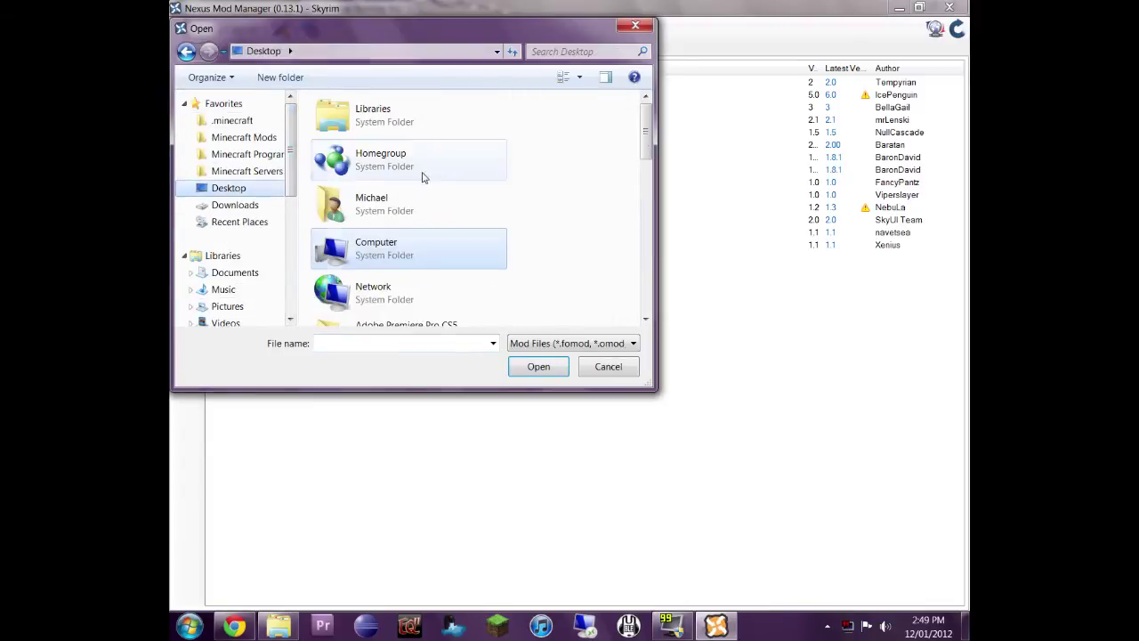
{"action": "scroll", "coordinate": [424, 178], "scroll_direction": "down", "scroll_amount": 10}
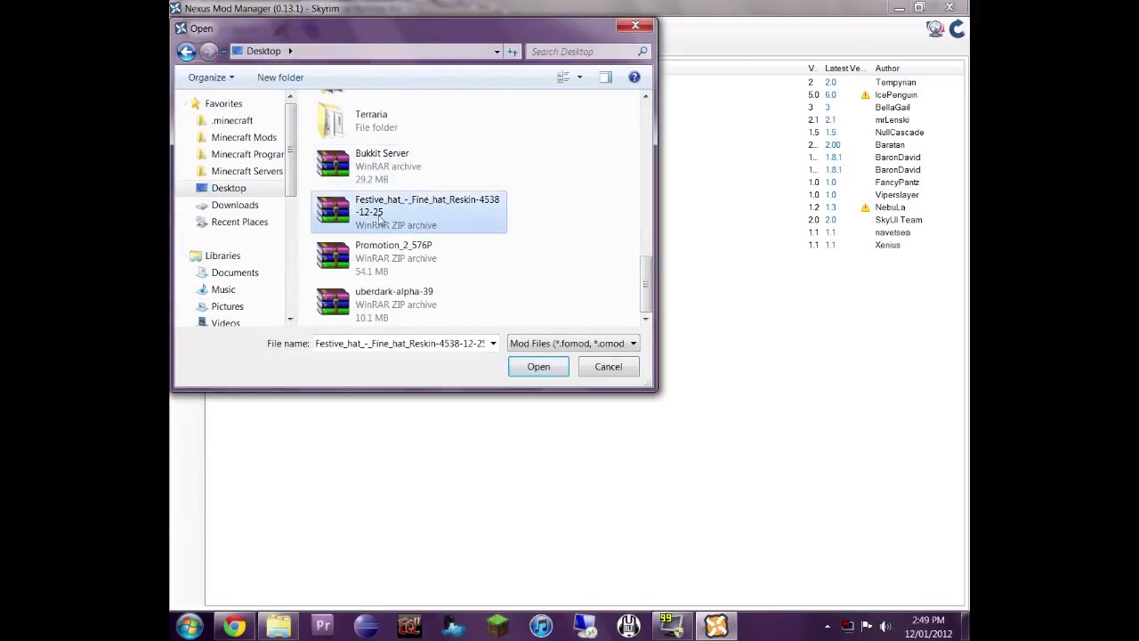
{"action": "left_click", "coordinate": [559, 365]}
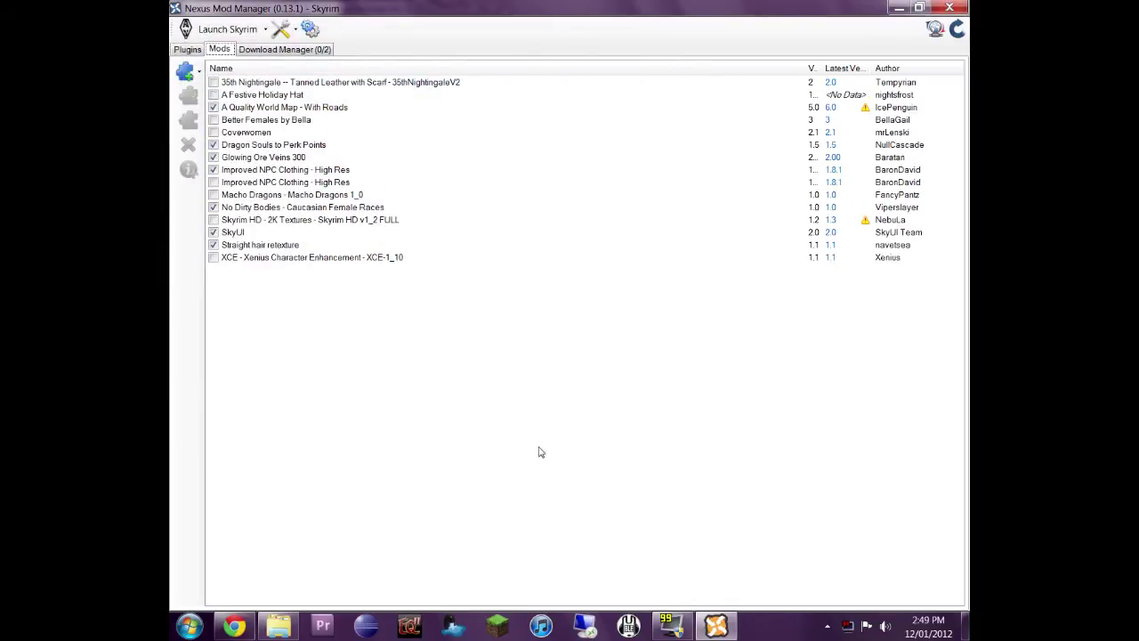
Activate the A Festive Holiday Hat mod and view its editable mod information without changing it
{"action": "left_click", "coordinate": [278, 95]}
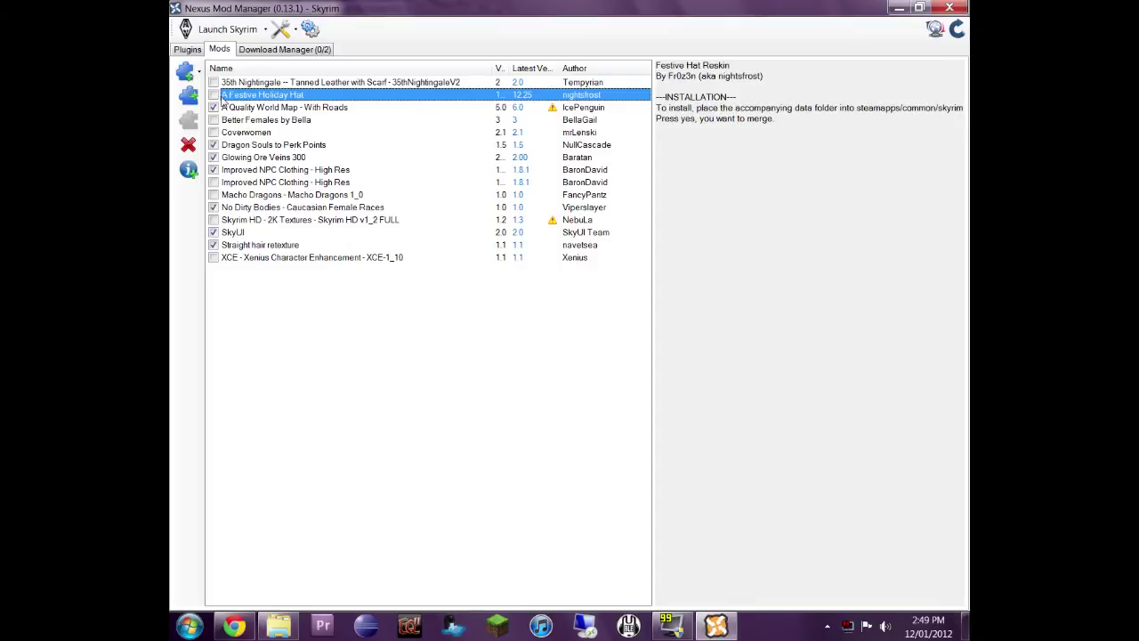
{"action": "left_click", "coordinate": [189, 95]}
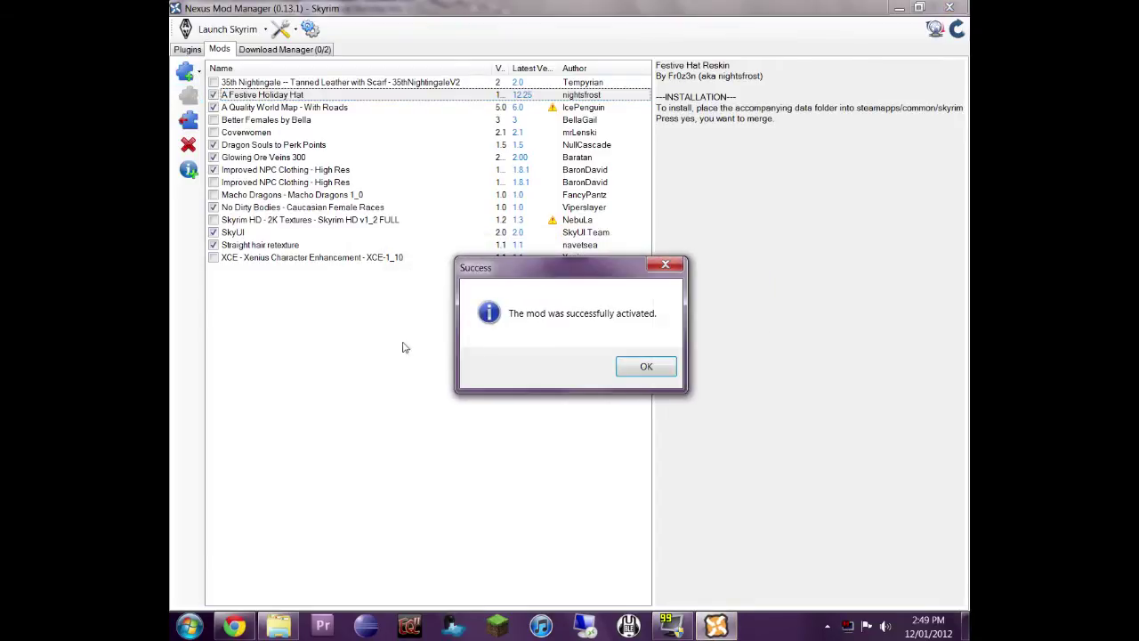
{"action": "left_click", "coordinate": [646, 366]}
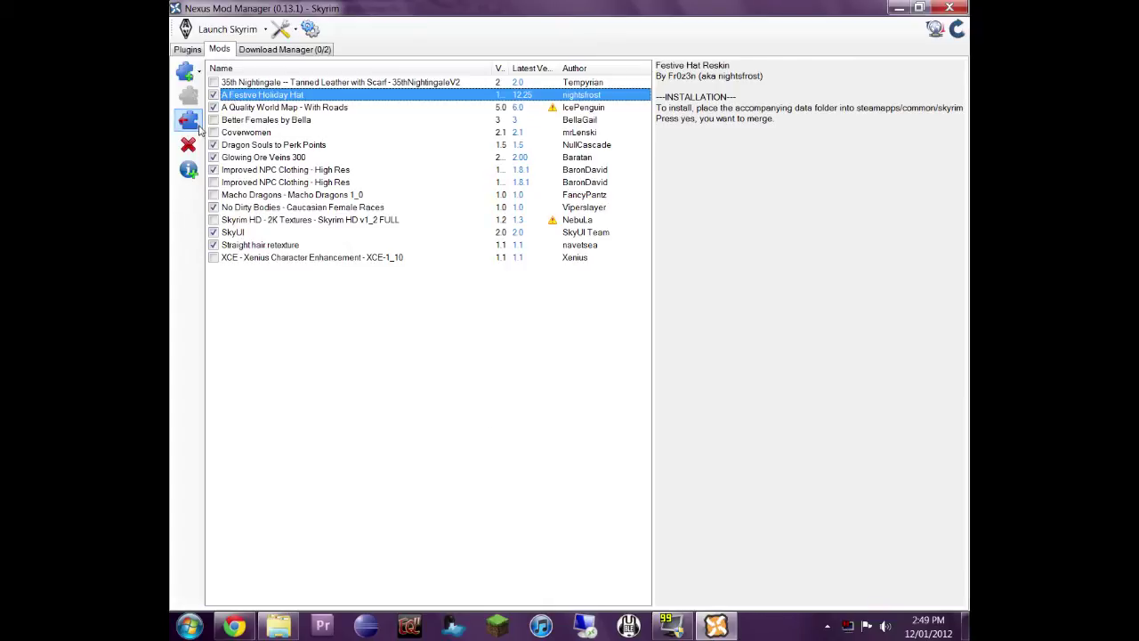
{"action": "left_click", "coordinate": [188, 170]}
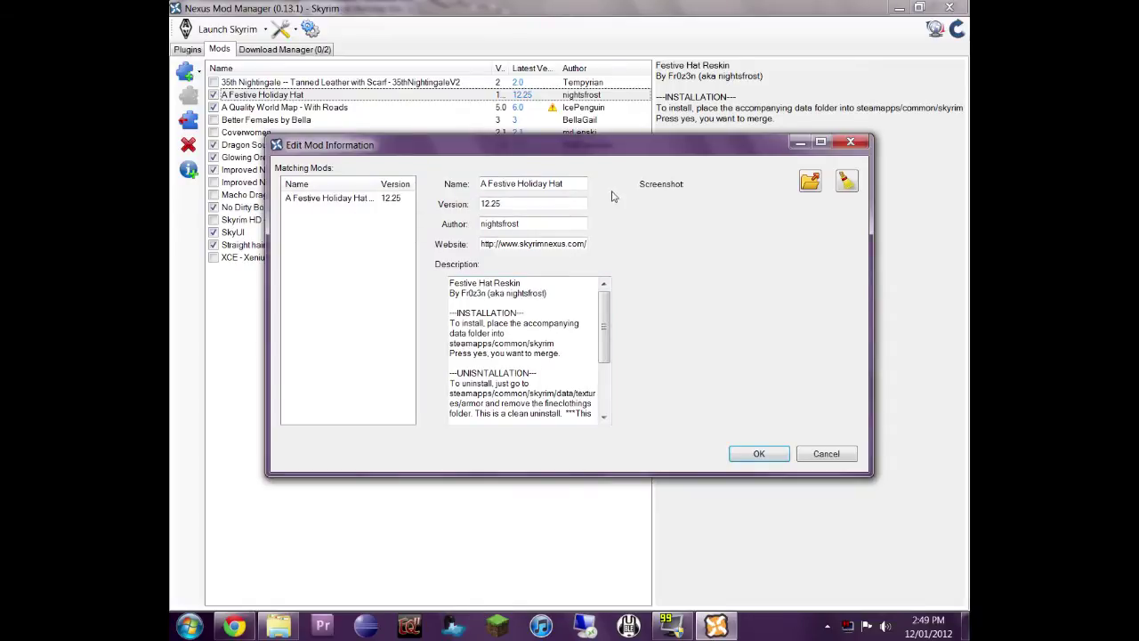
{"action": "left_click", "coordinate": [824, 452]}
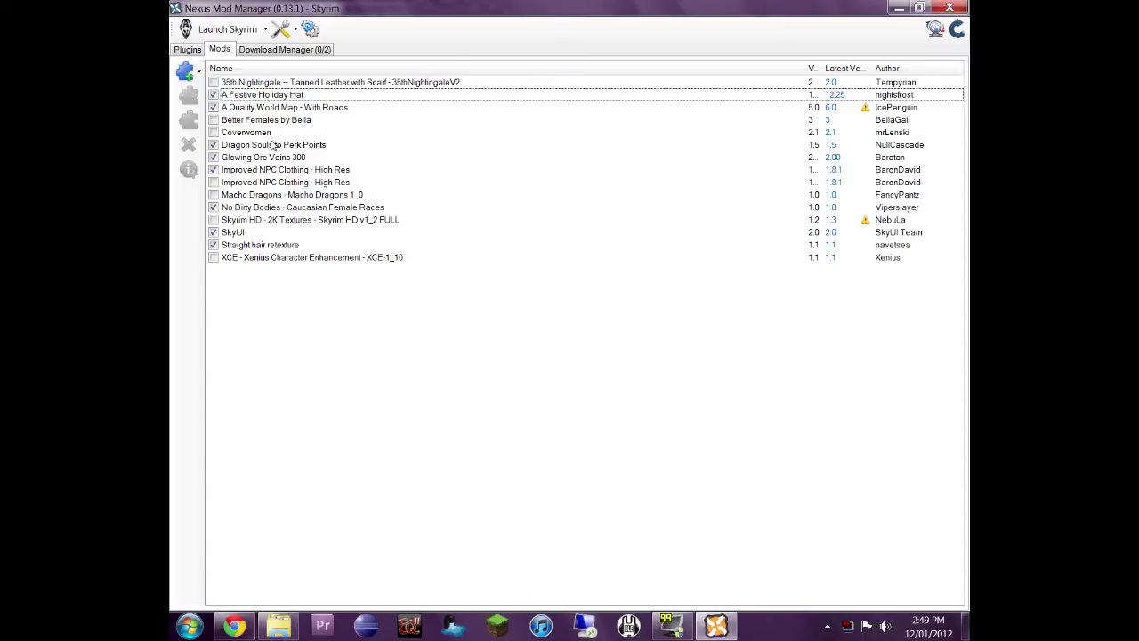
Check the download list and activate the Macho Dragons - Macho Dragons 1_0 mod
{"action": "left_click", "coordinate": [271, 52]}
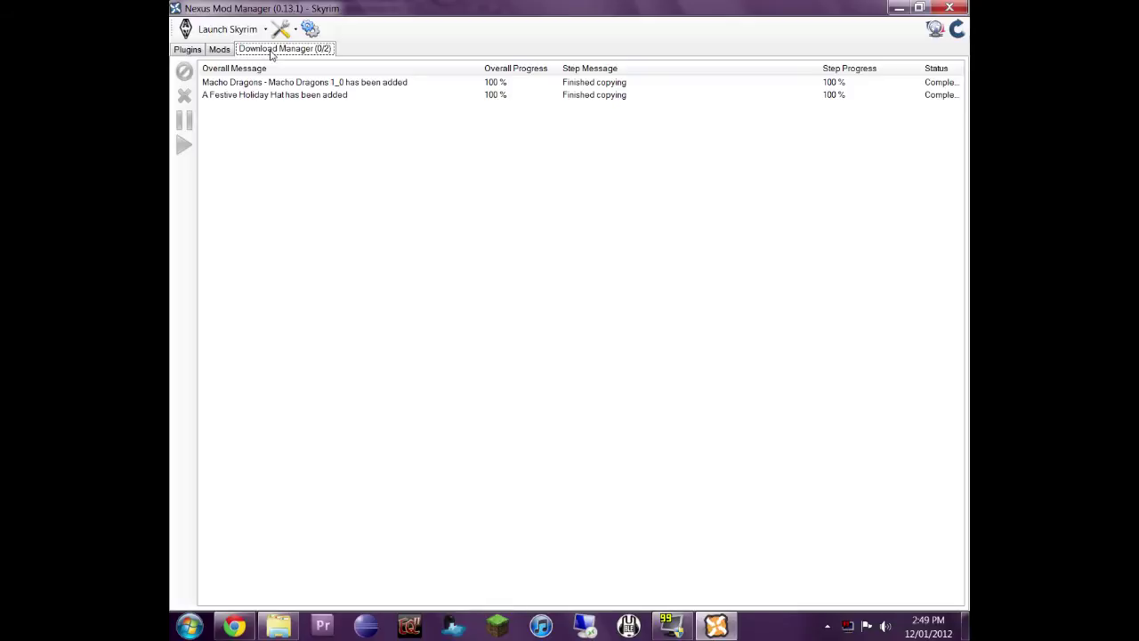
{"action": "left_click", "coordinate": [262, 82]}
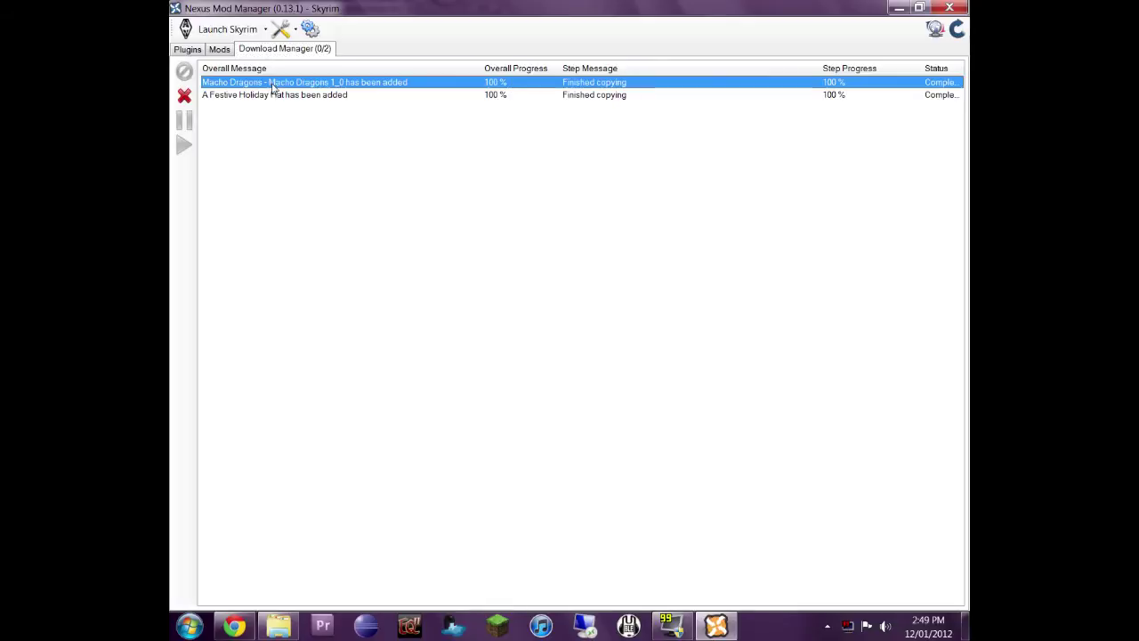
{"action": "left_click", "coordinate": [220, 50]}
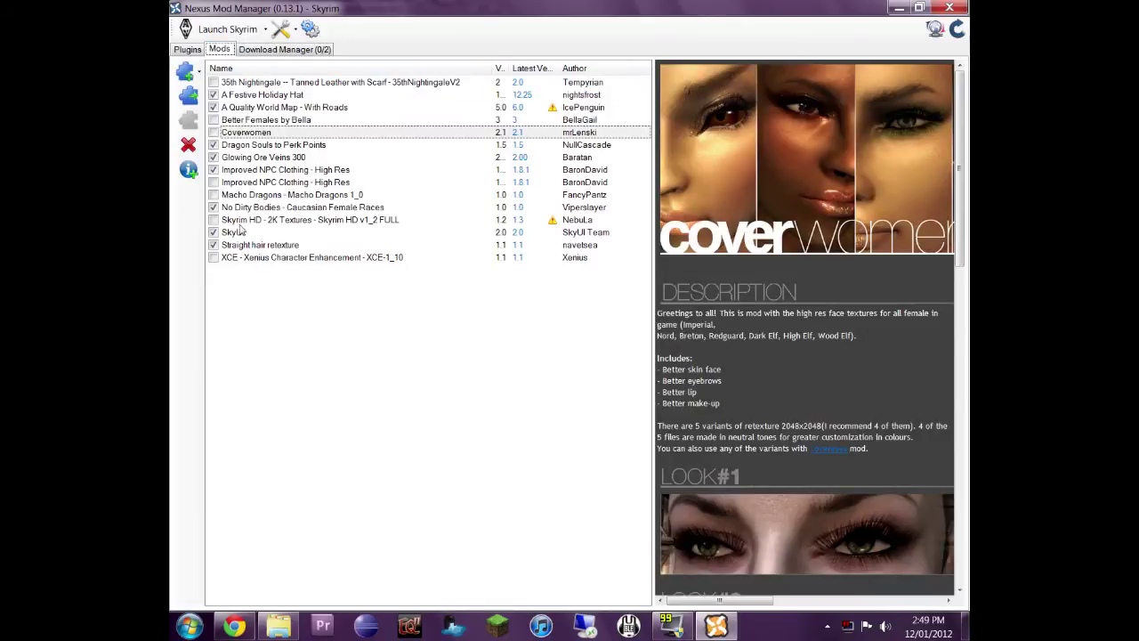
{"action": "left_click", "coordinate": [241, 196]}
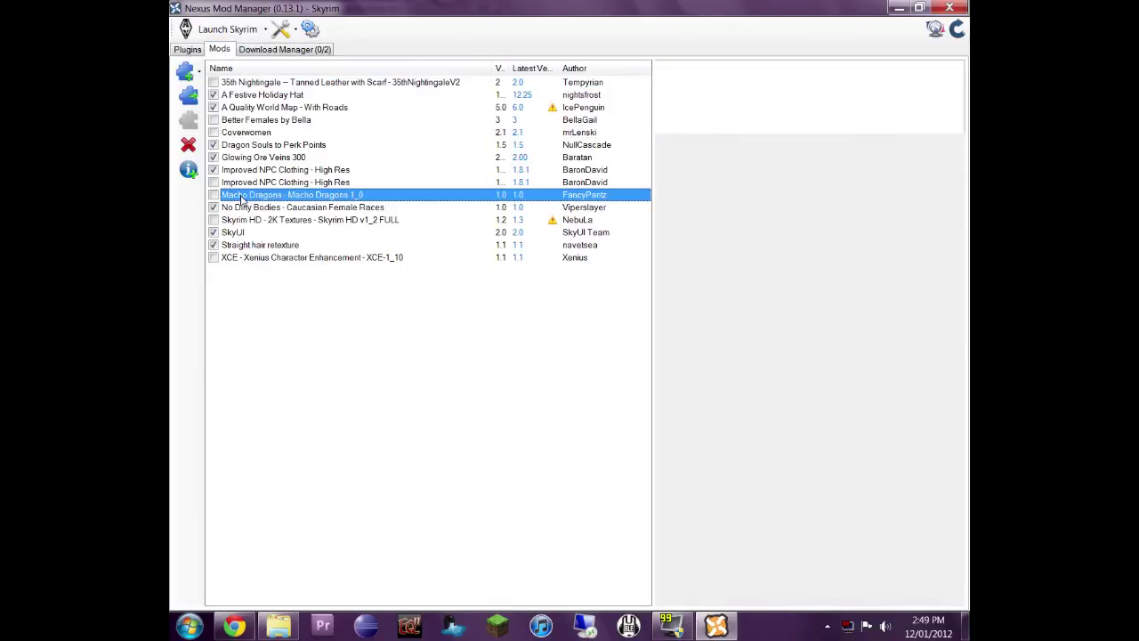
{"action": "left_click", "coordinate": [188, 95]}
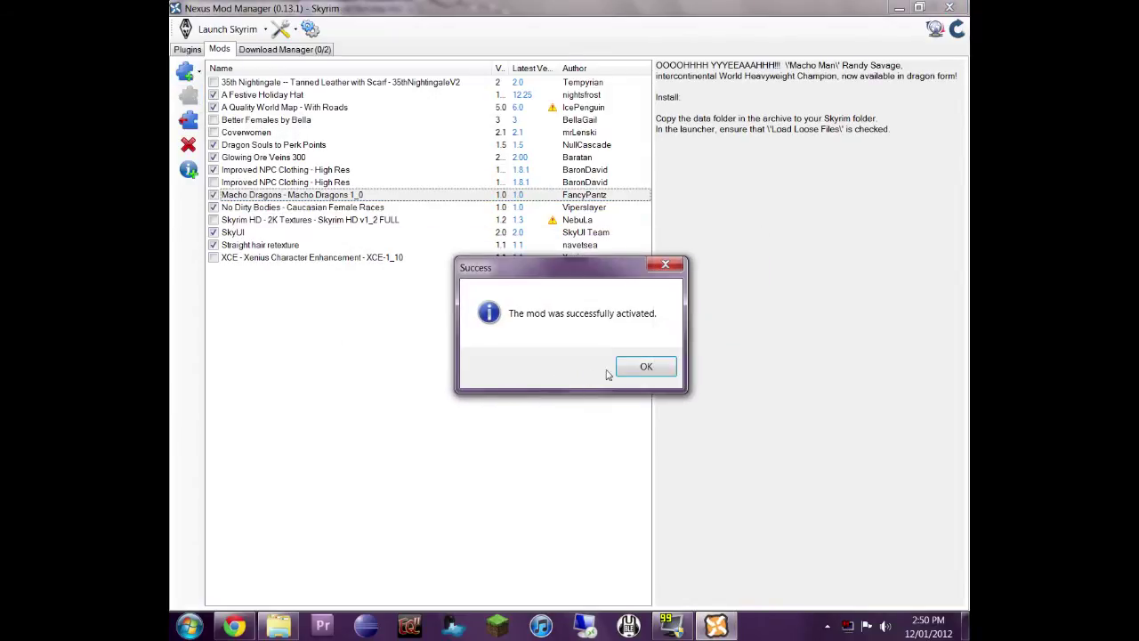
{"action": "left_click", "coordinate": [627, 368]}
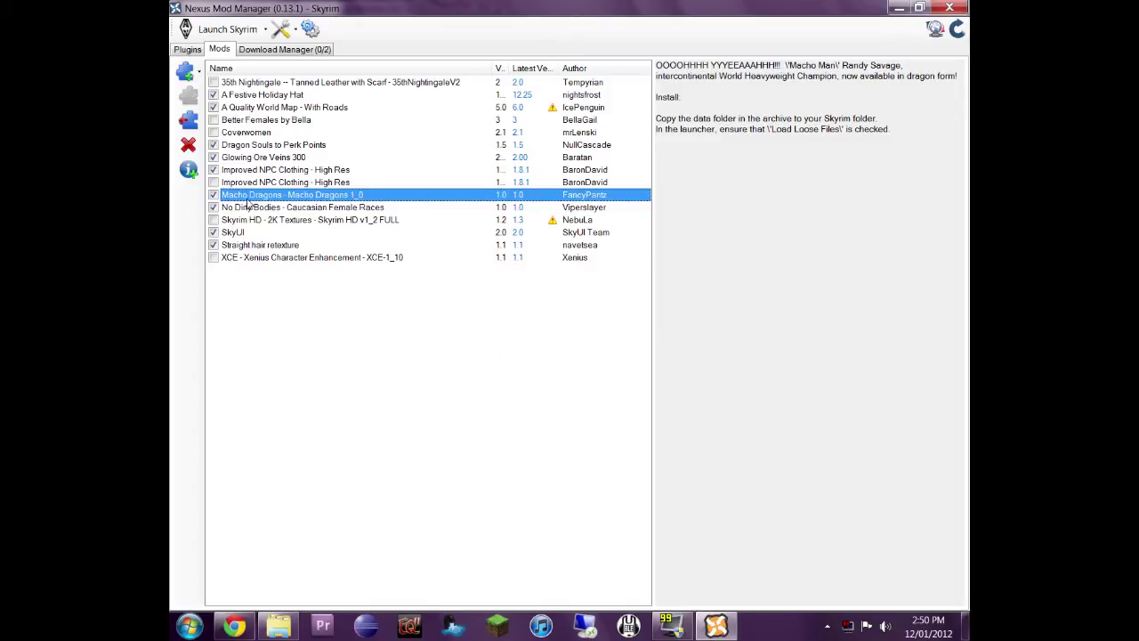
Launch Skyrim and open the System page of the in-game journal
{"action": "left_click", "coordinate": [264, 29]}
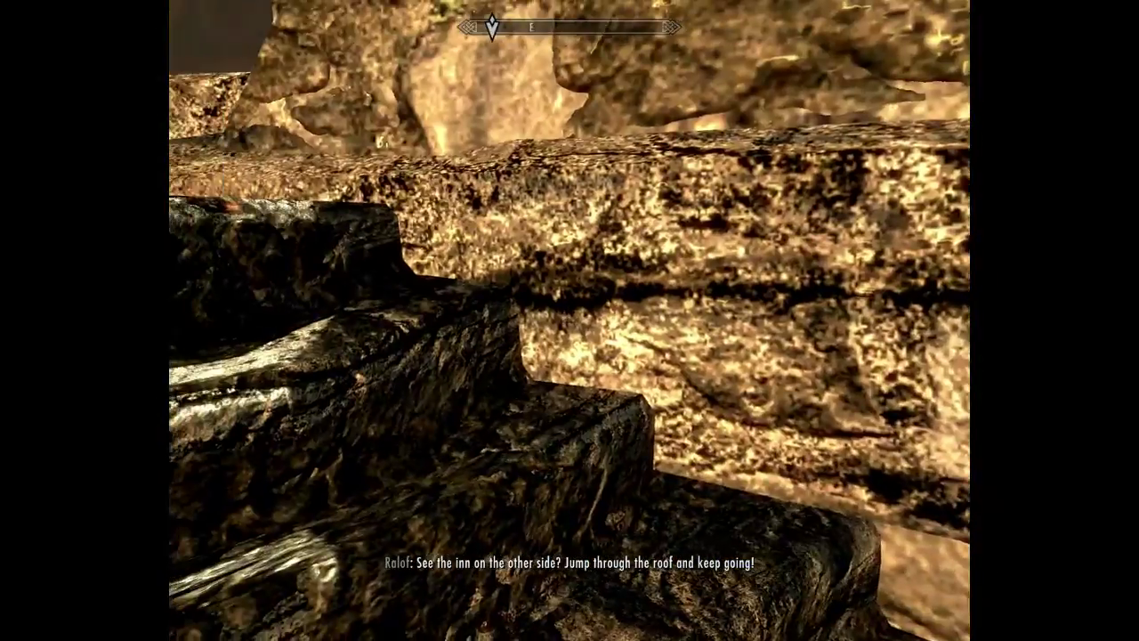
{"action": "key", "text": "Escape"}
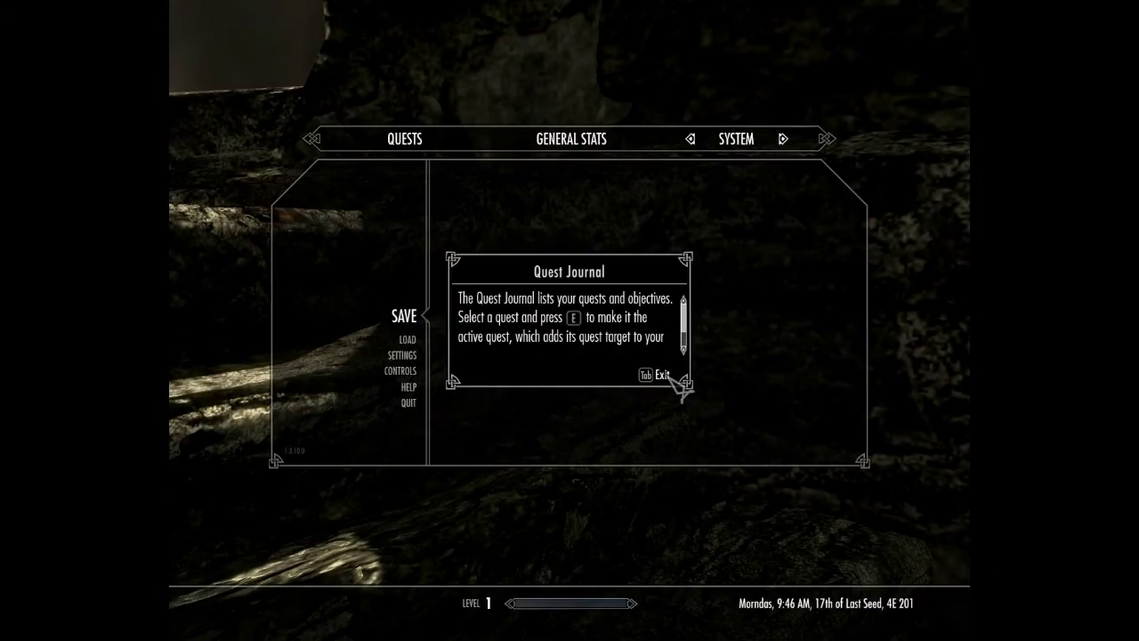